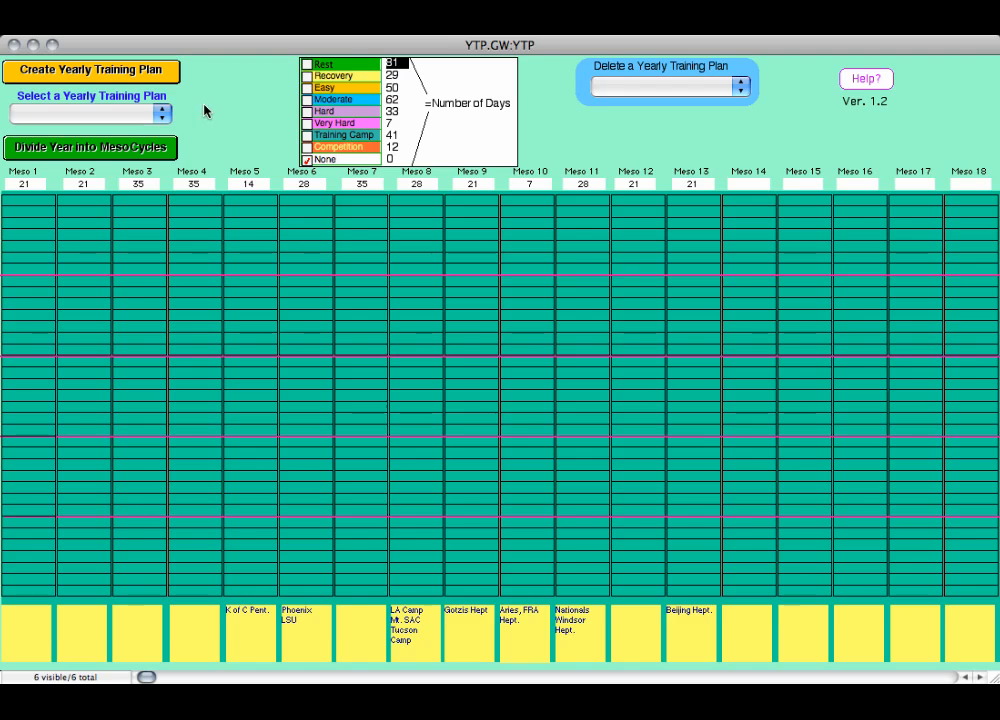
- Open the YTP2009 100H yearly training plan and inspect the day counts of Meso 2, Meso 3 and Meso 4
click(162, 114)
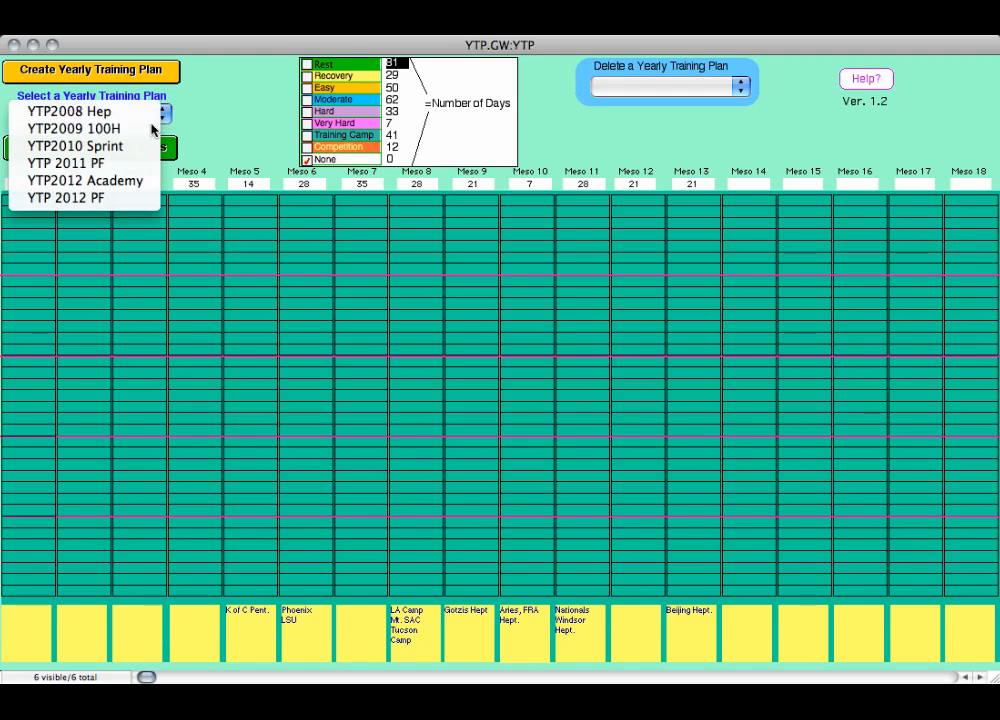
click(152, 129)
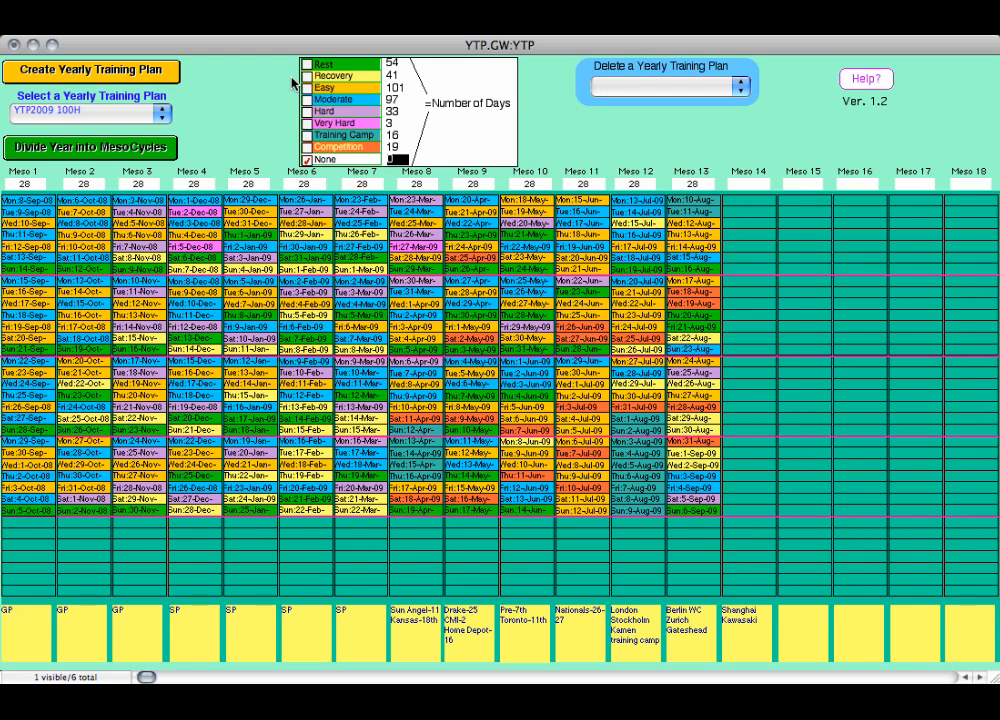
click(84, 184)
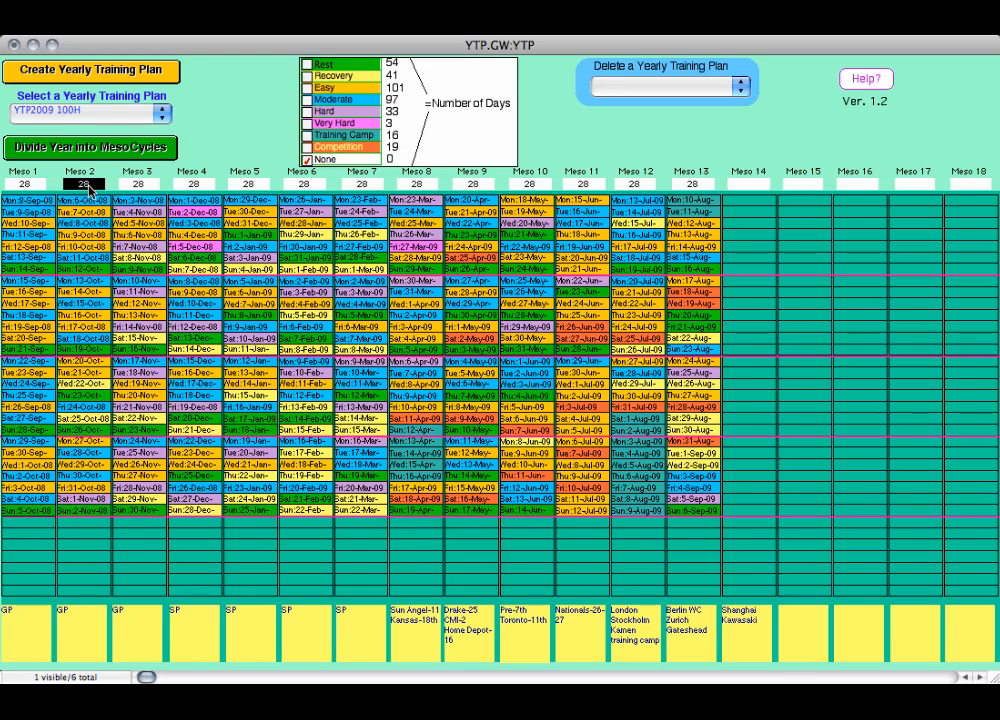
click(138, 184)
click(194, 184)
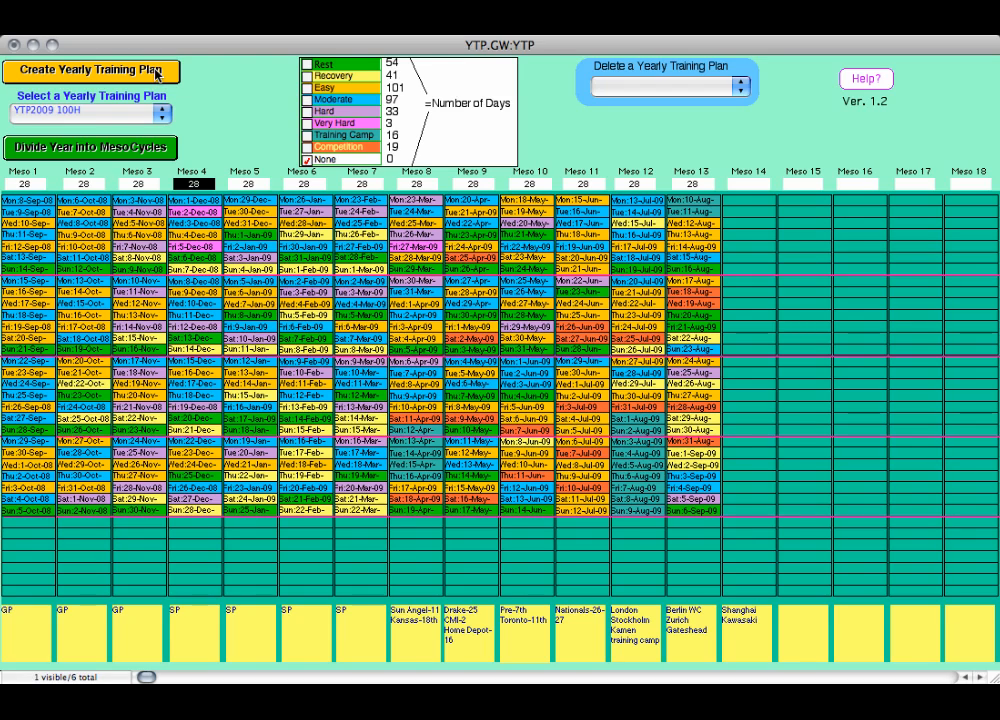
- Create a yearly training plan named 2012 that starts on Monday, 12 September 2011
click(157, 74)
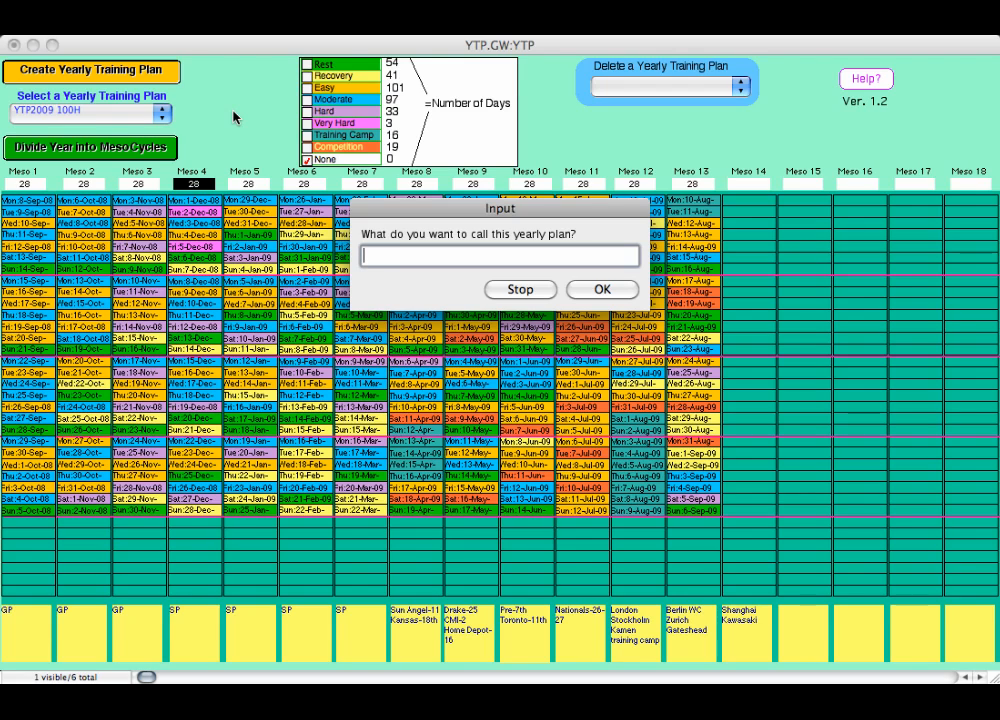
text(2012)
click(600, 290)
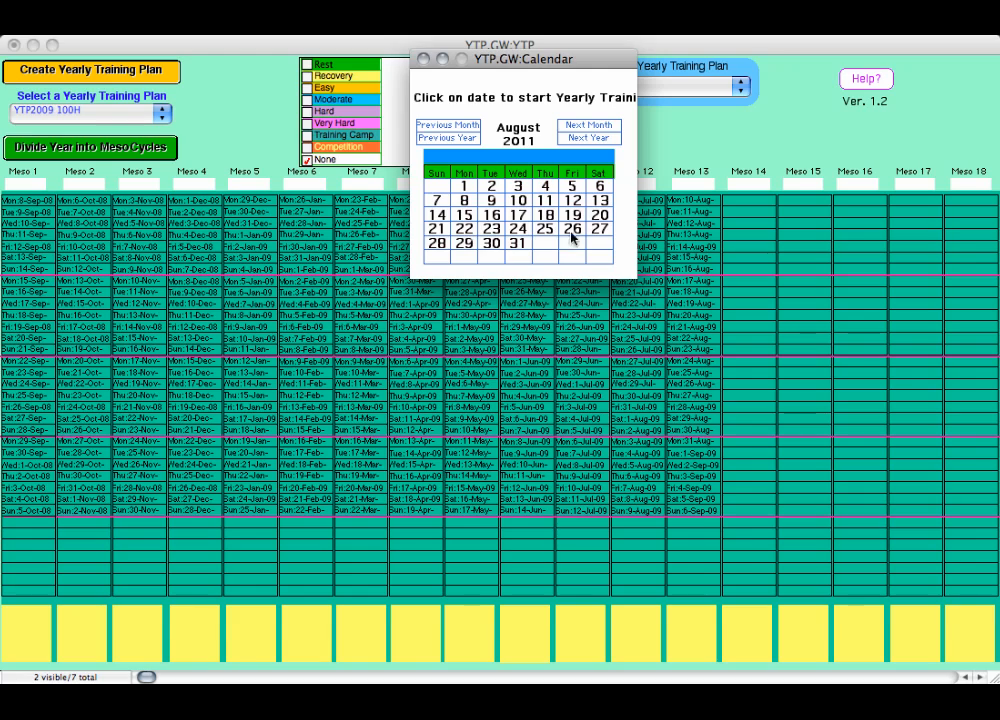
click(581, 126)
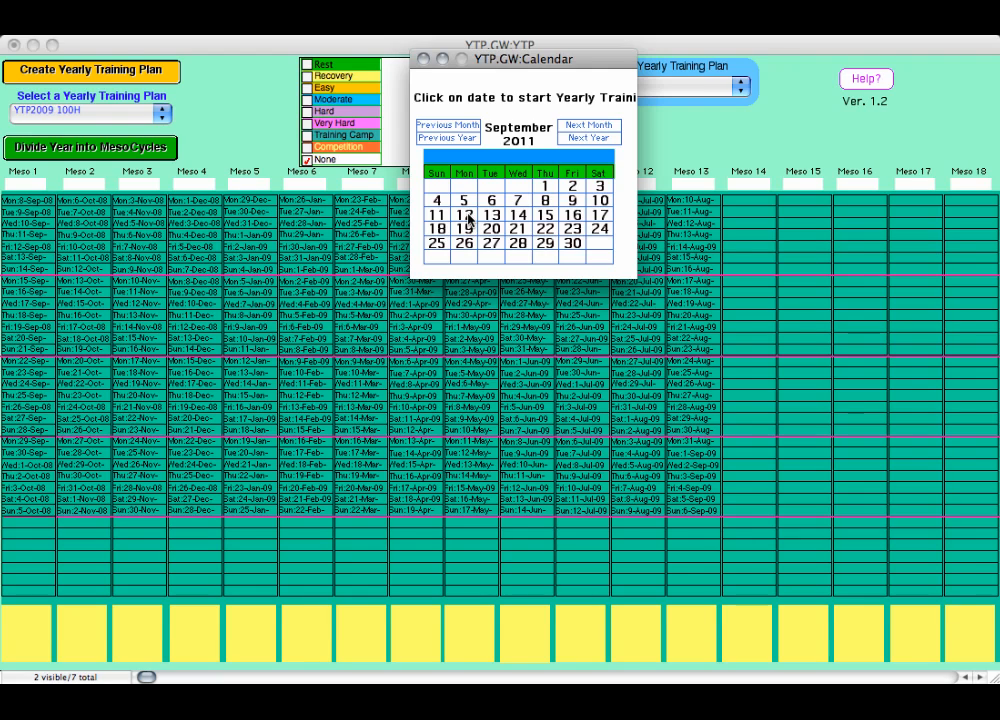
click(464, 215)
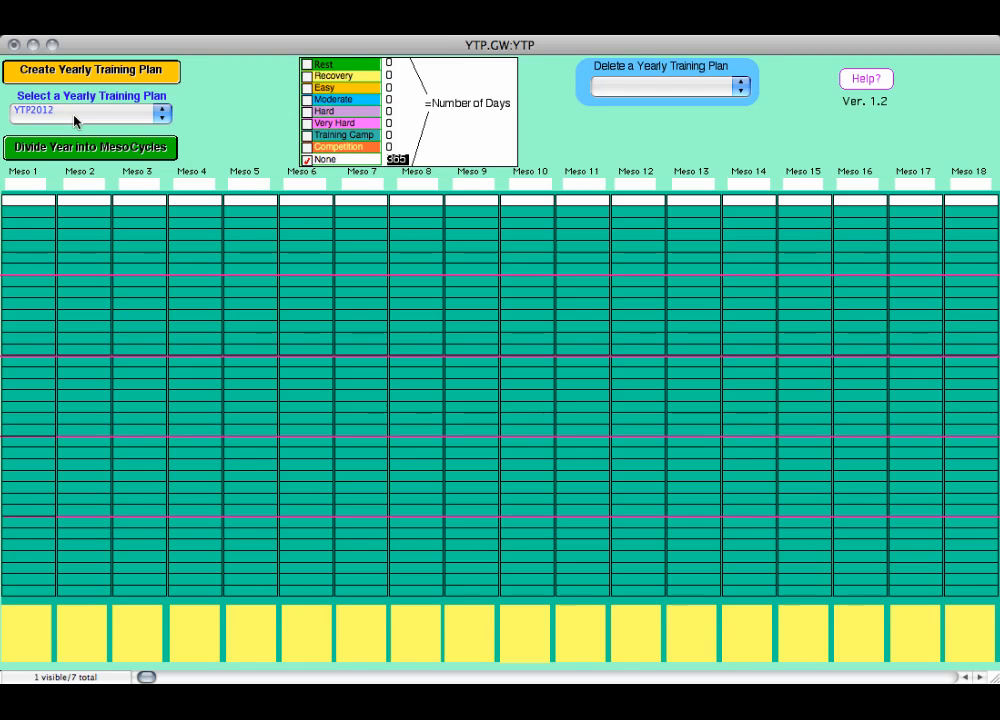
- Set the lengths of Meso 1 to Meso 5 to 21, 28, 10, 14 and 28 days
click(24, 185)
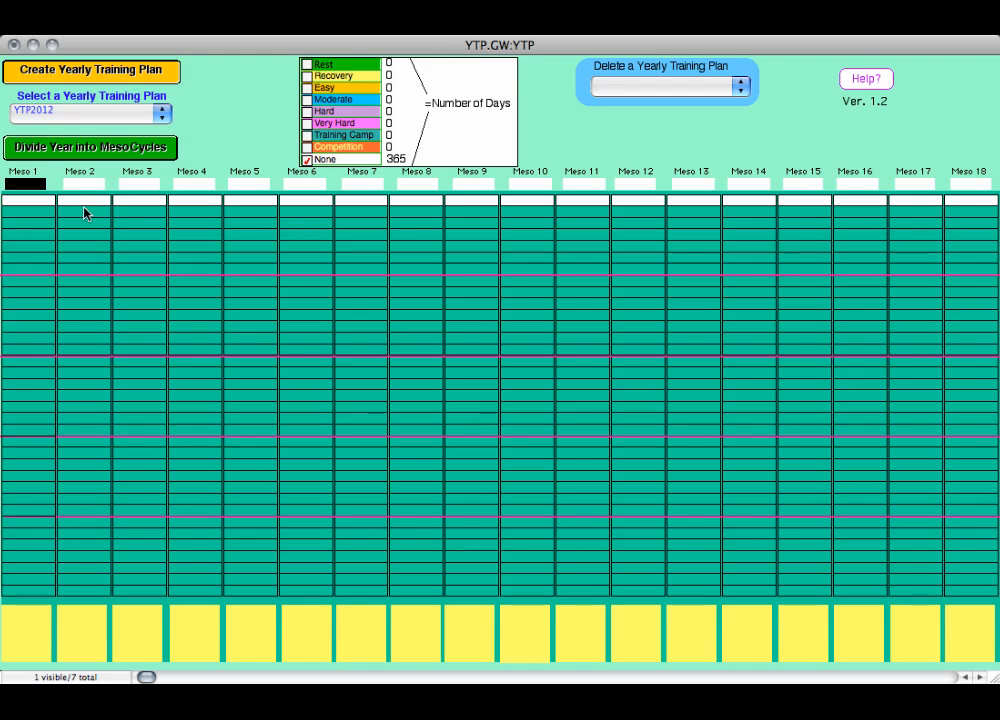
text(21)
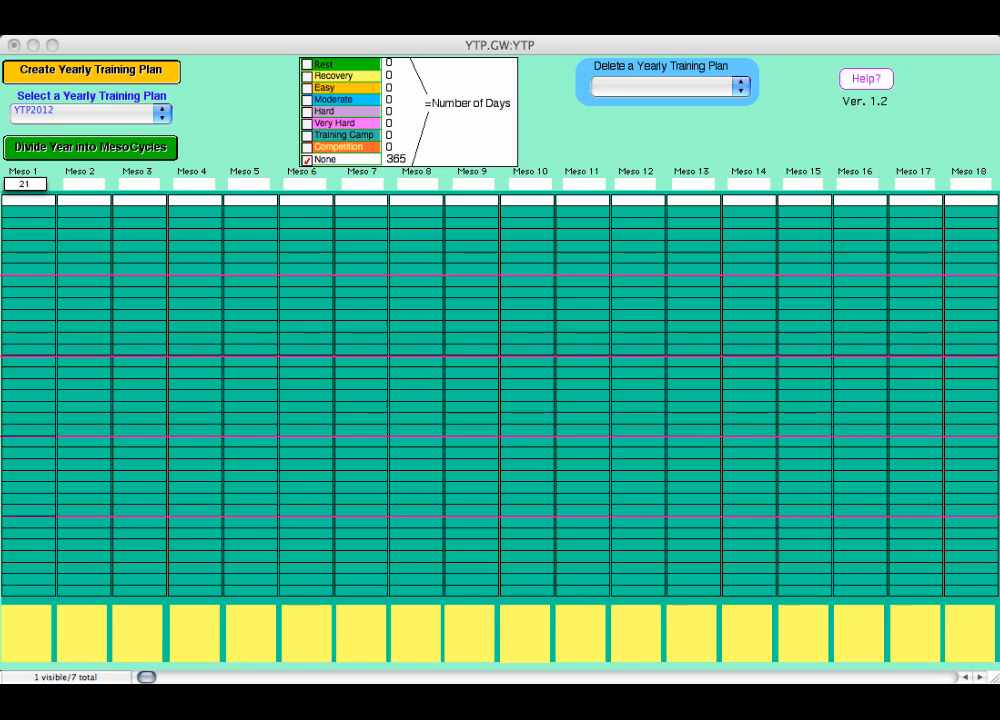
key(Tab)
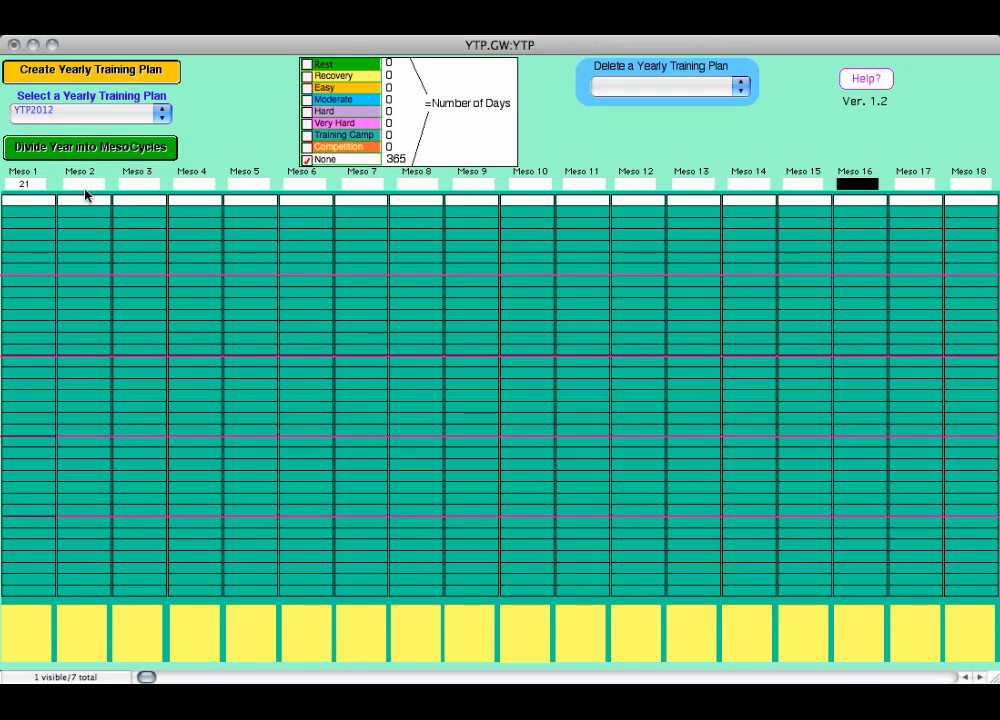
key(Tab)
text(2)
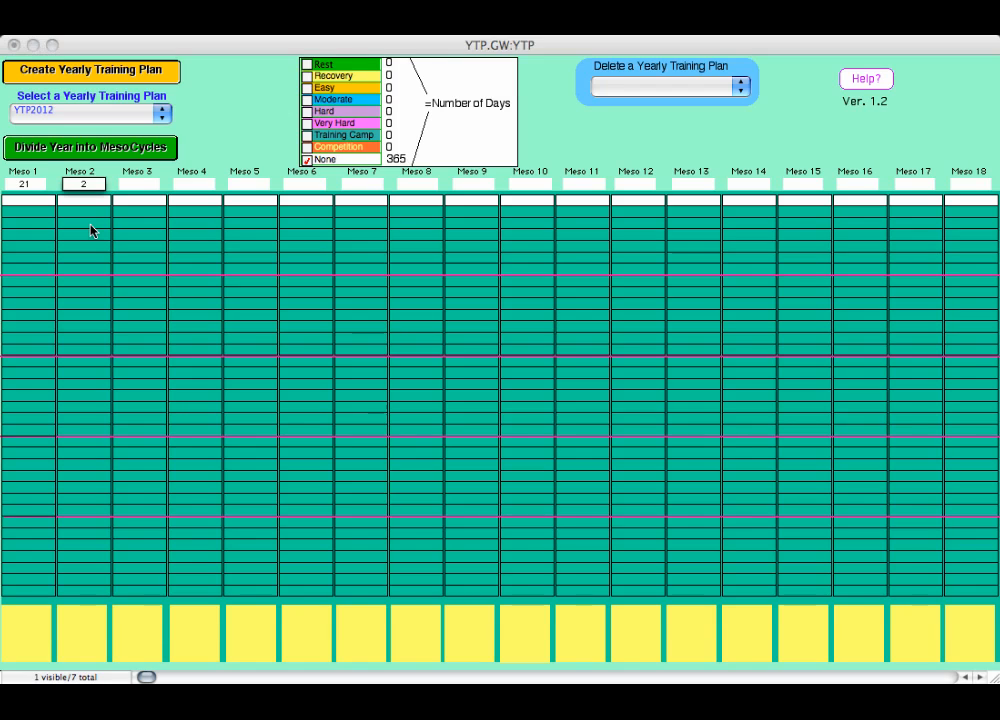
text(8)
click(135, 184)
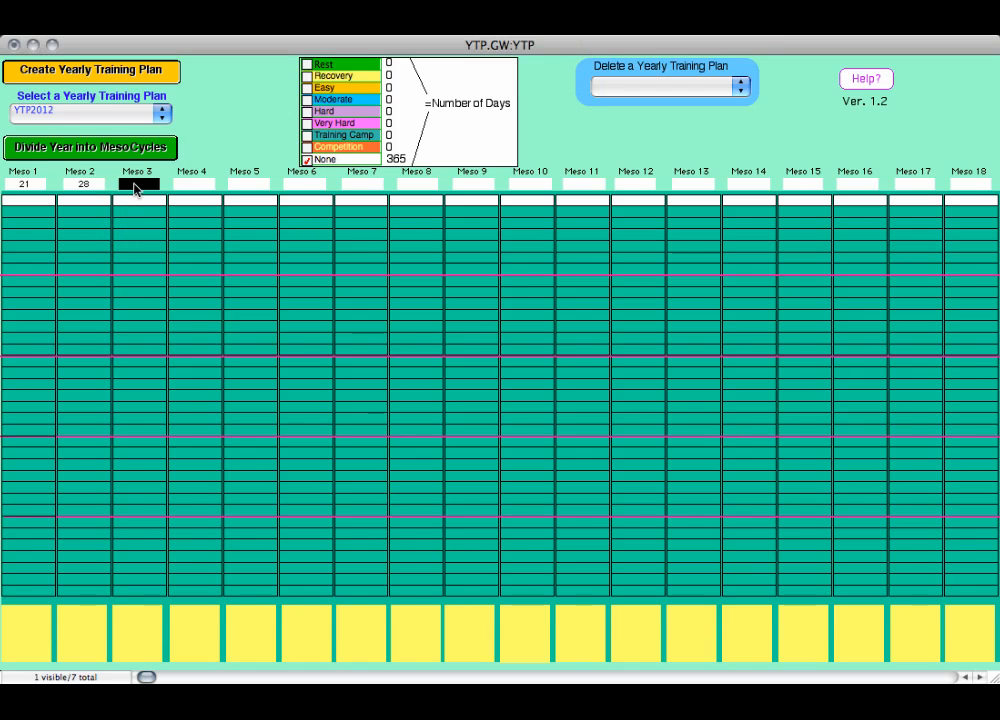
text(10)
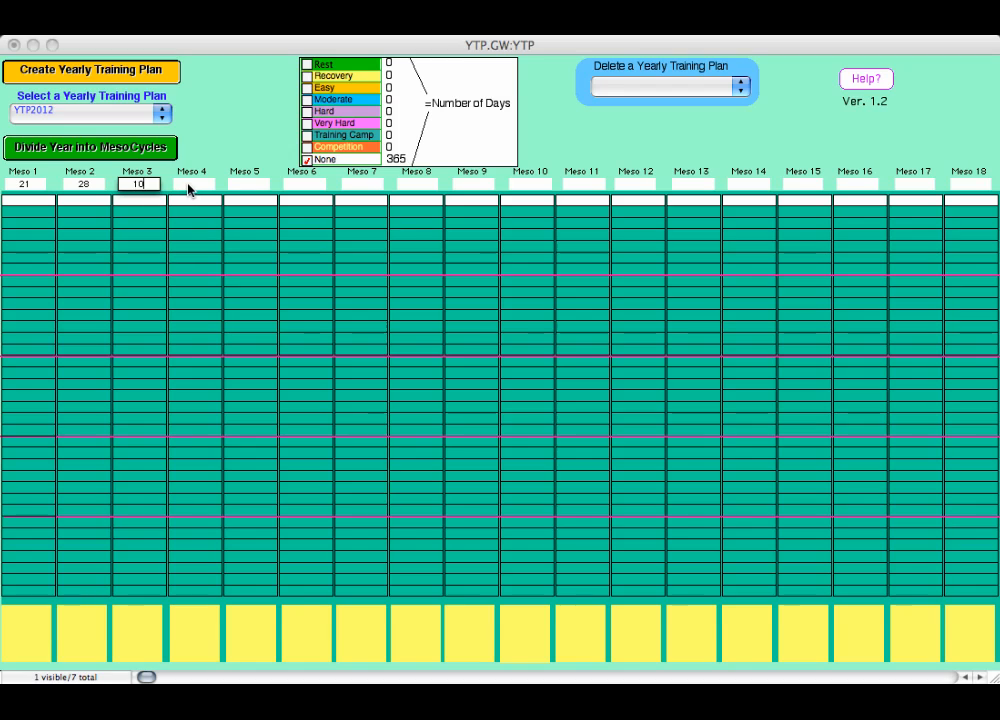
click(189, 187)
text(14)
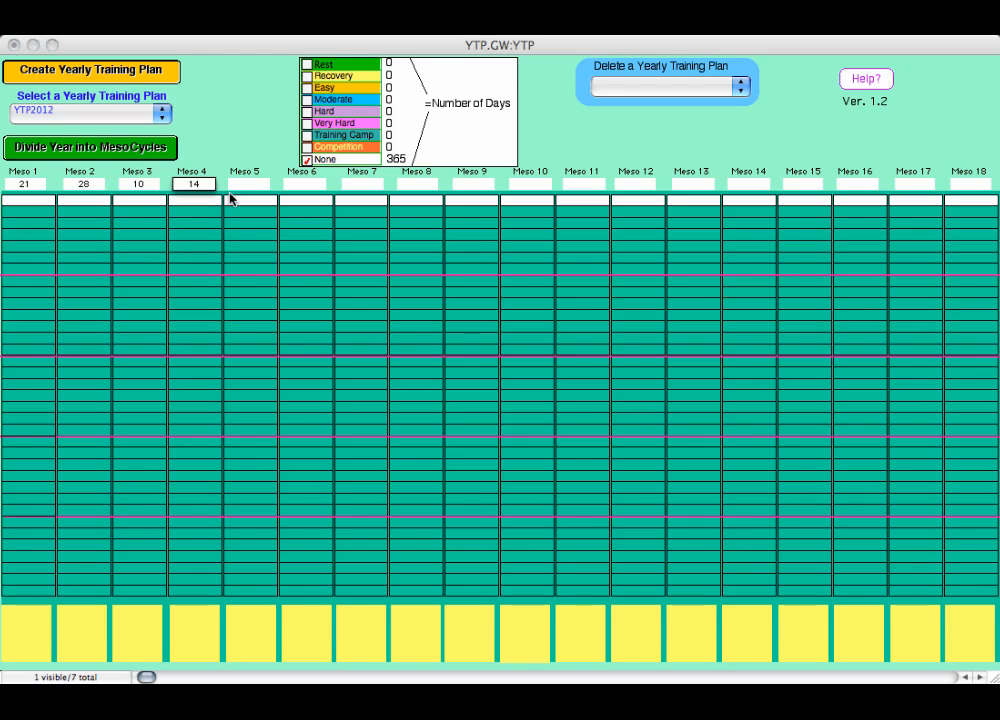
click(258, 186)
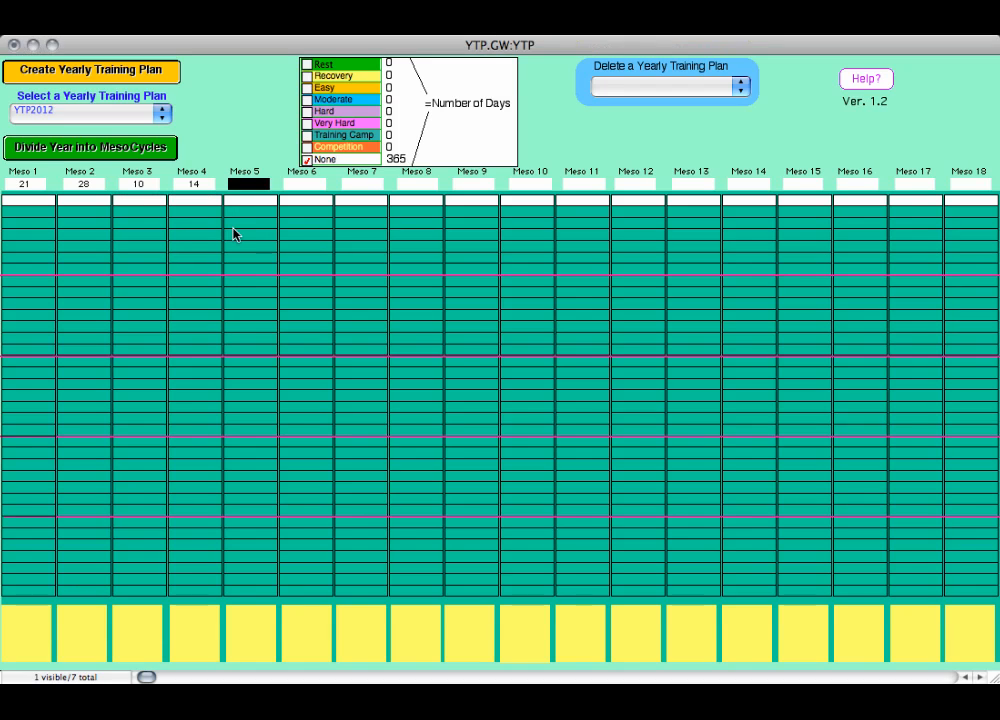
text(28)
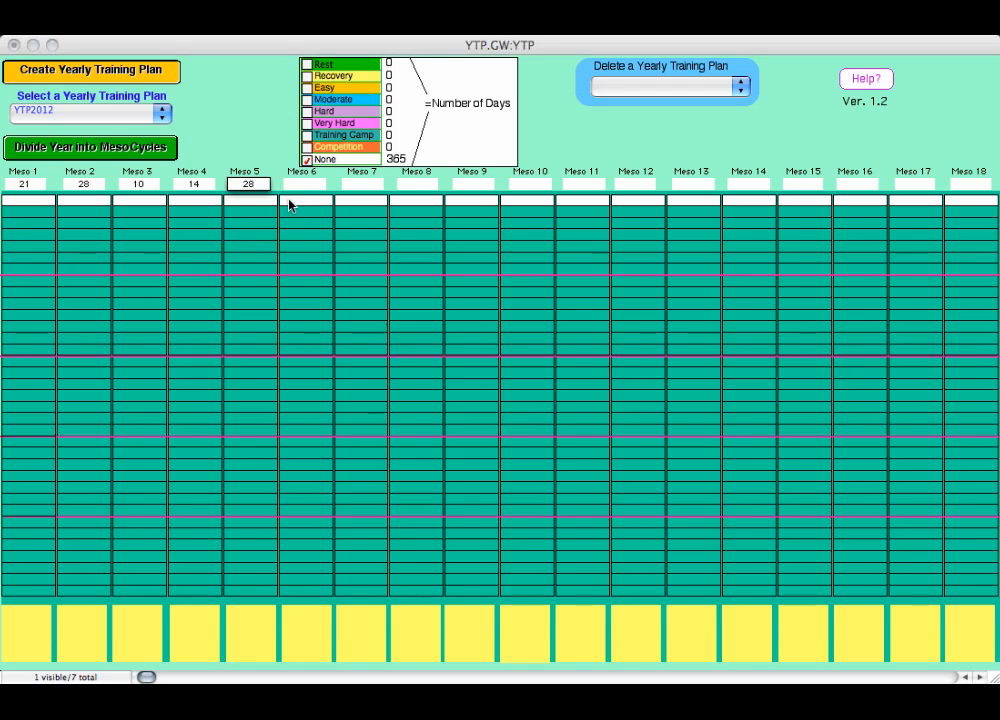
- Set the lengths of Meso 6, Meso 7, Meso 8 and Meso 9 to 21 days each
click(298, 186)
text(21)
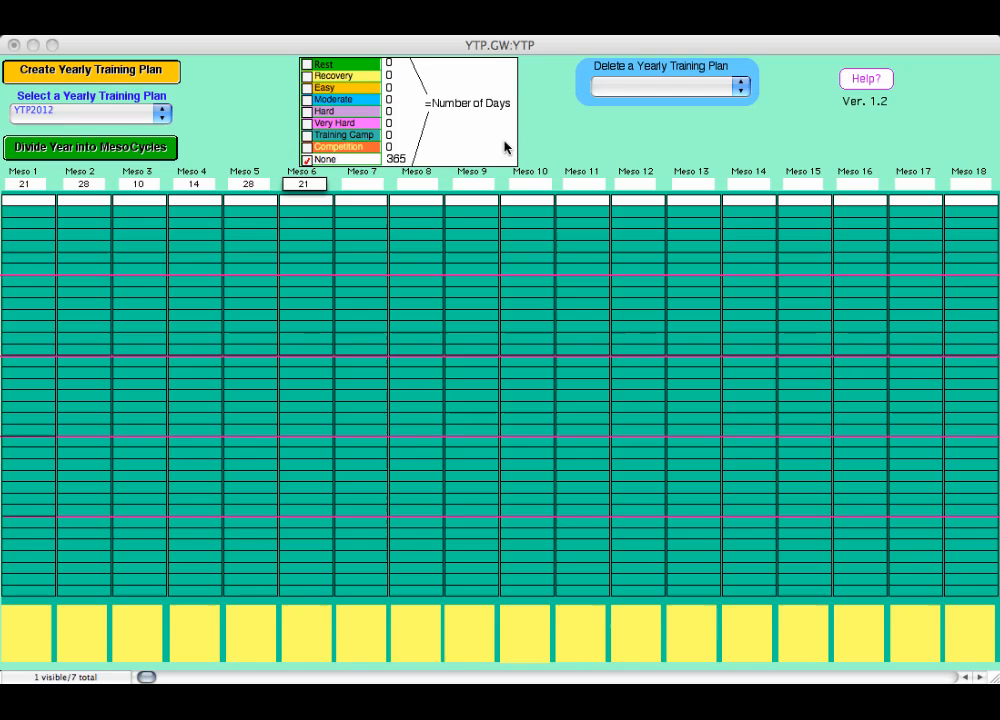
click(372, 184)
text(21)
click(405, 185)
text(21)
click(468, 185)
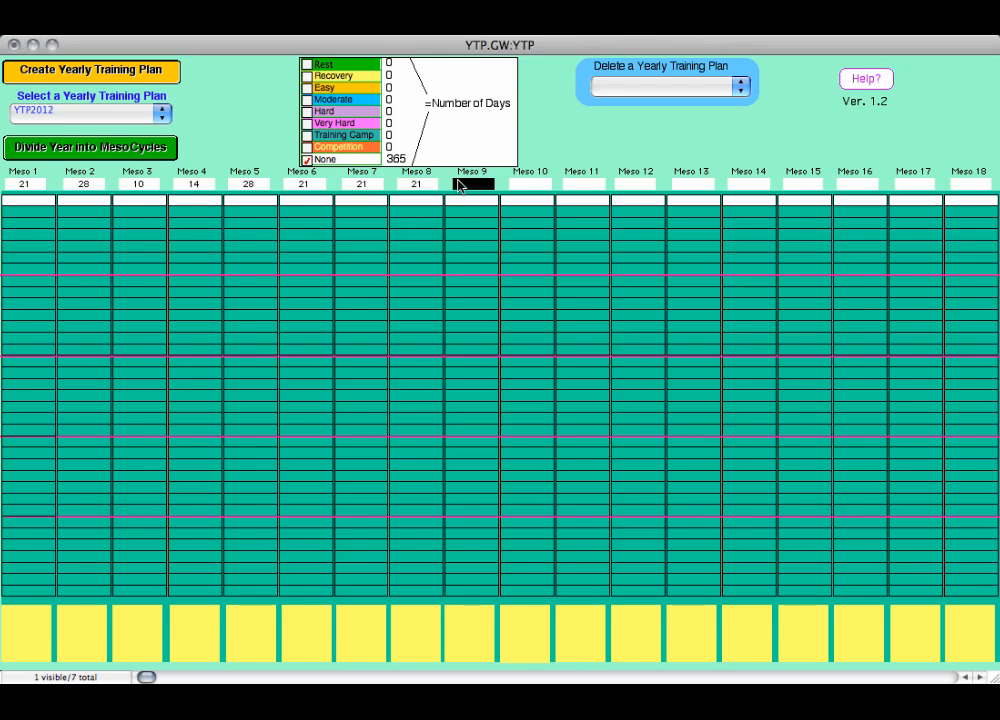
text(21)
- Set the length of Meso 10 to 28 days and divide the year into mesocycles
click(519, 188)
text(18)
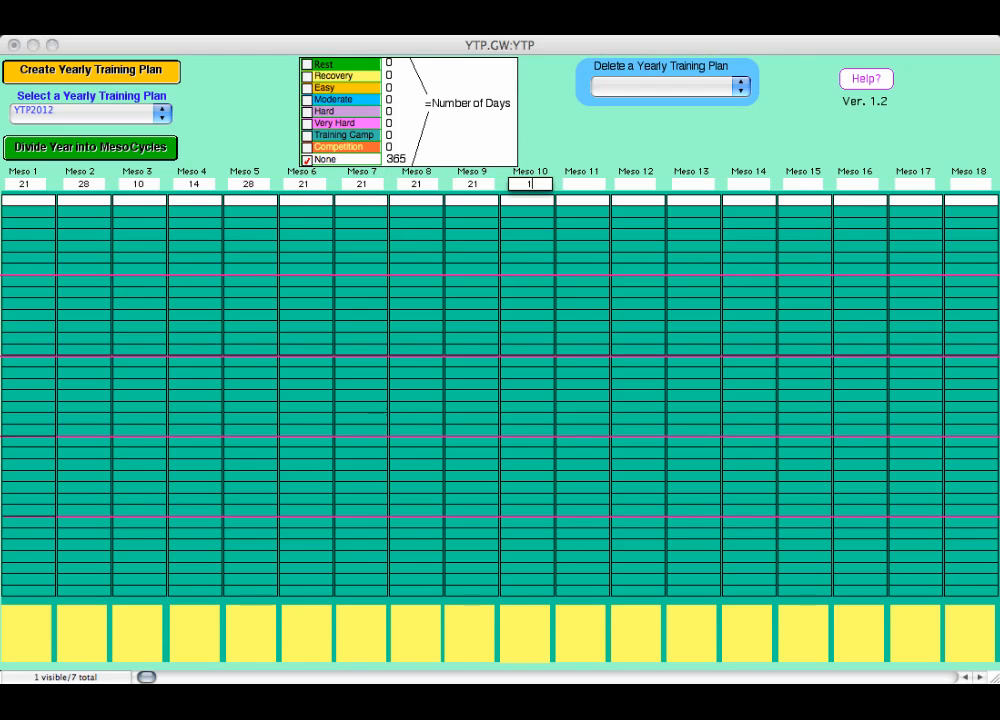
click(521, 185)
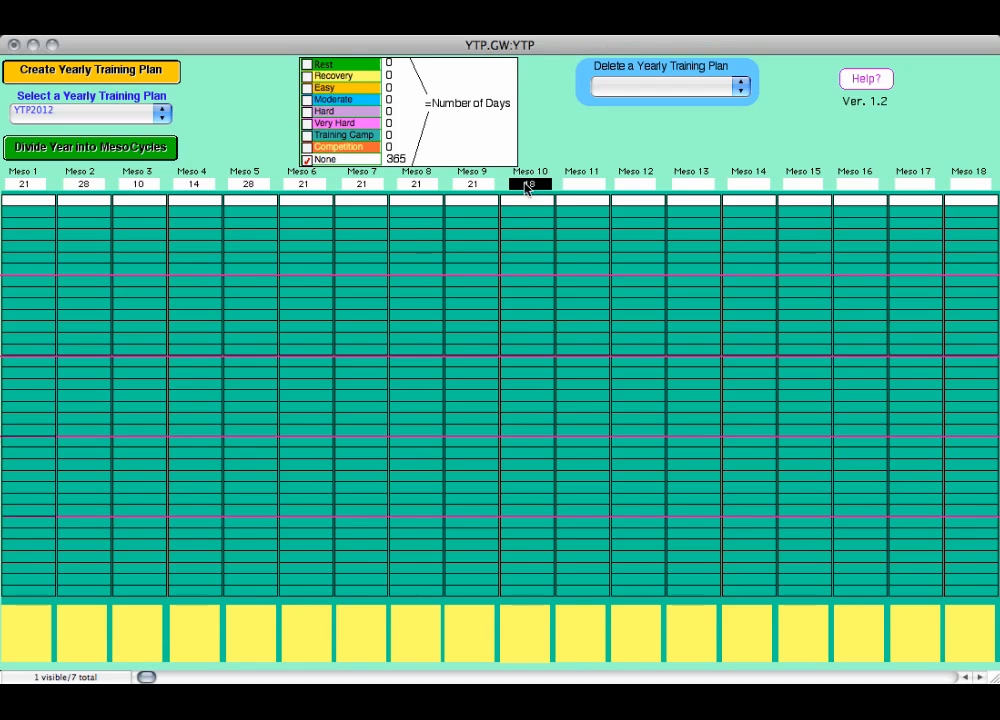
text(28)
key(Return)
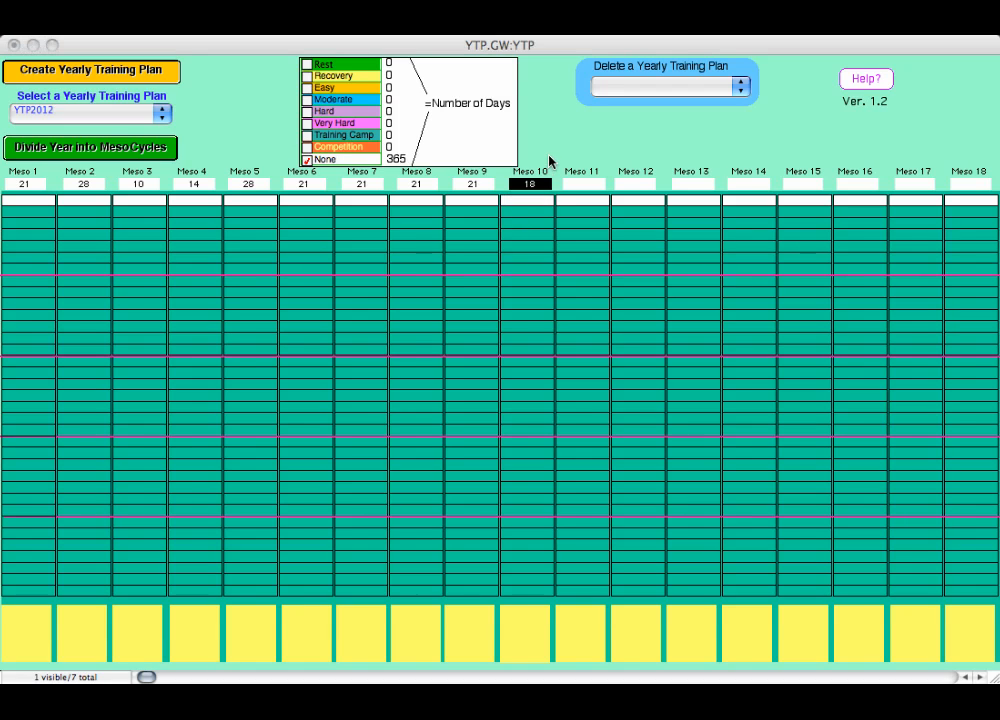
click(99, 150)
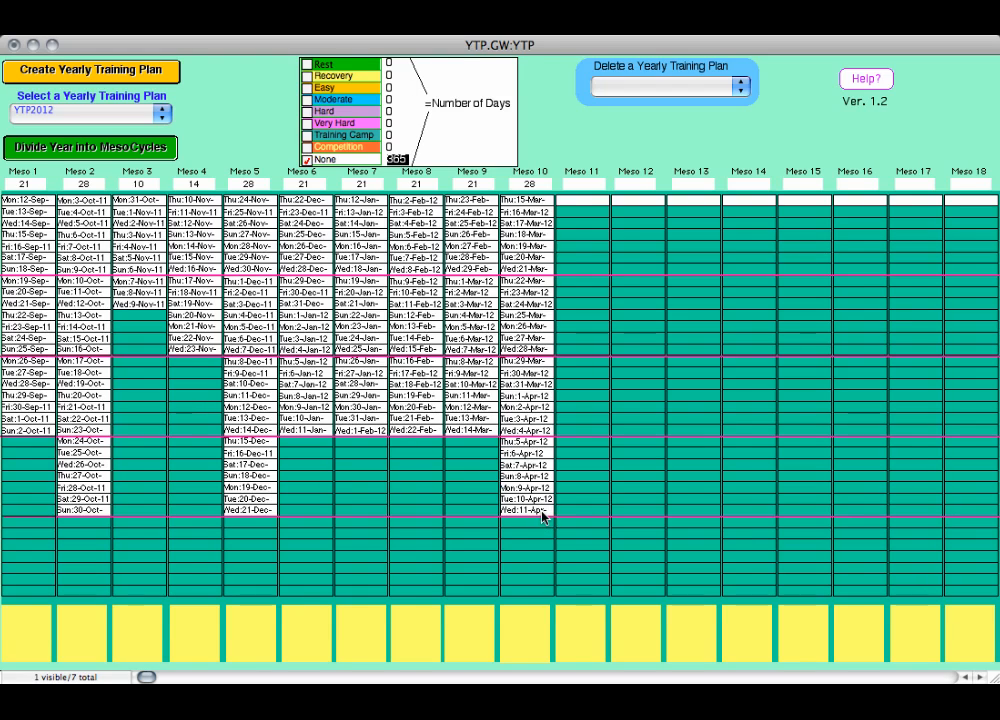
- Set Meso 11 to 21 days and Meso 12 to 28 days, and divide the year into mesocycles again
click(591, 185)
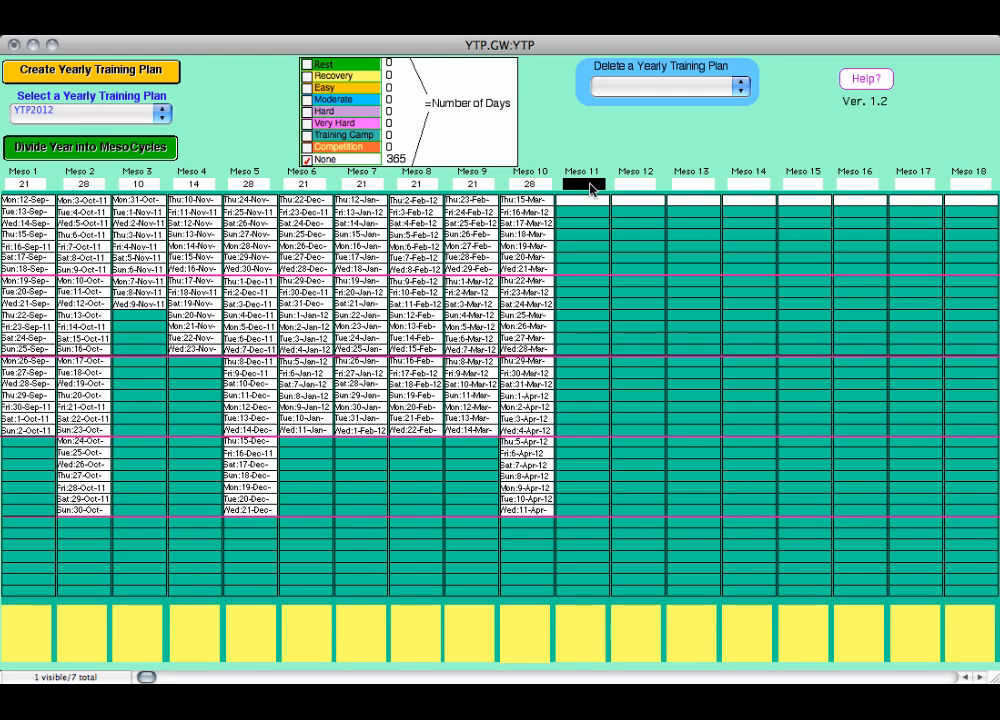
text(21)
click(636, 185)
text(28)
key(Return)
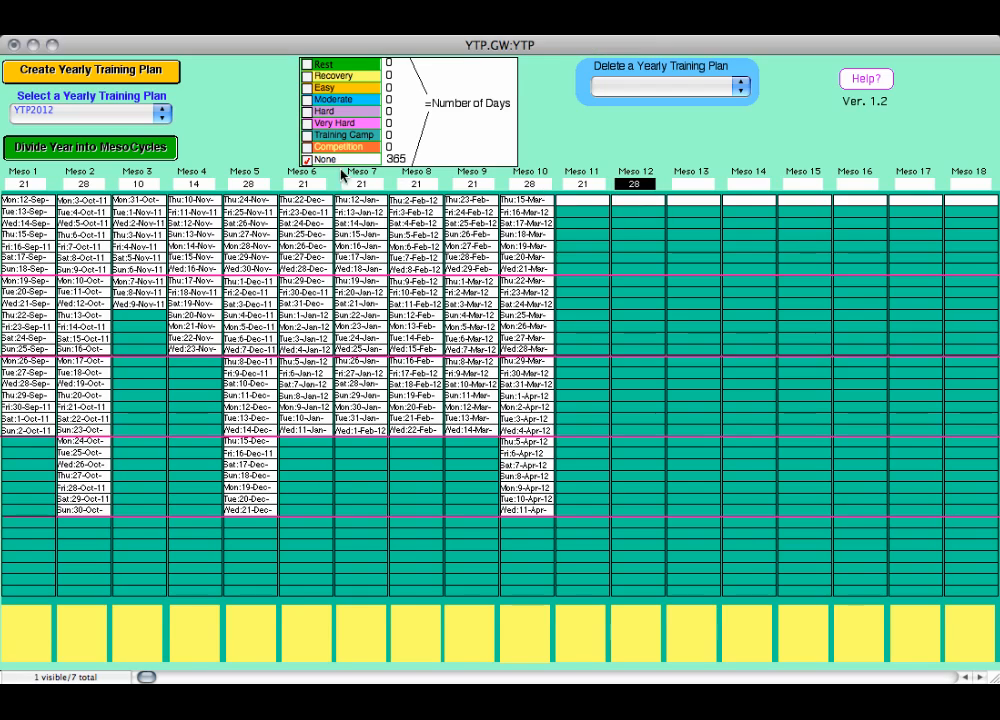
click(156, 151)
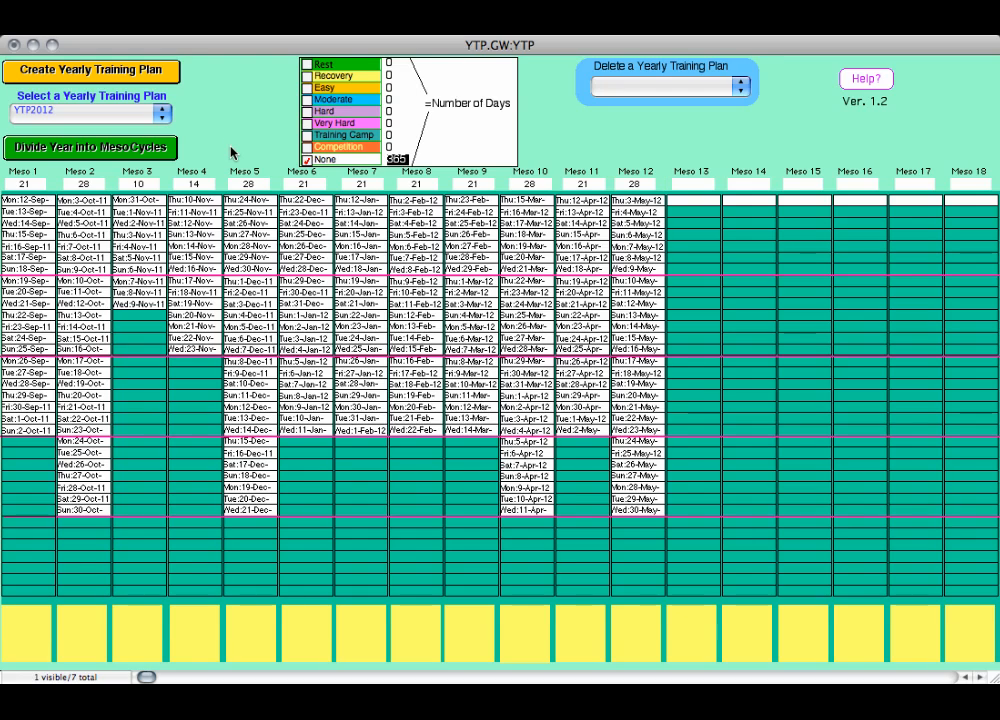
- Change the length of Meso 3 to 20 days and redistribute the dates across the mesocycles
click(146, 186)
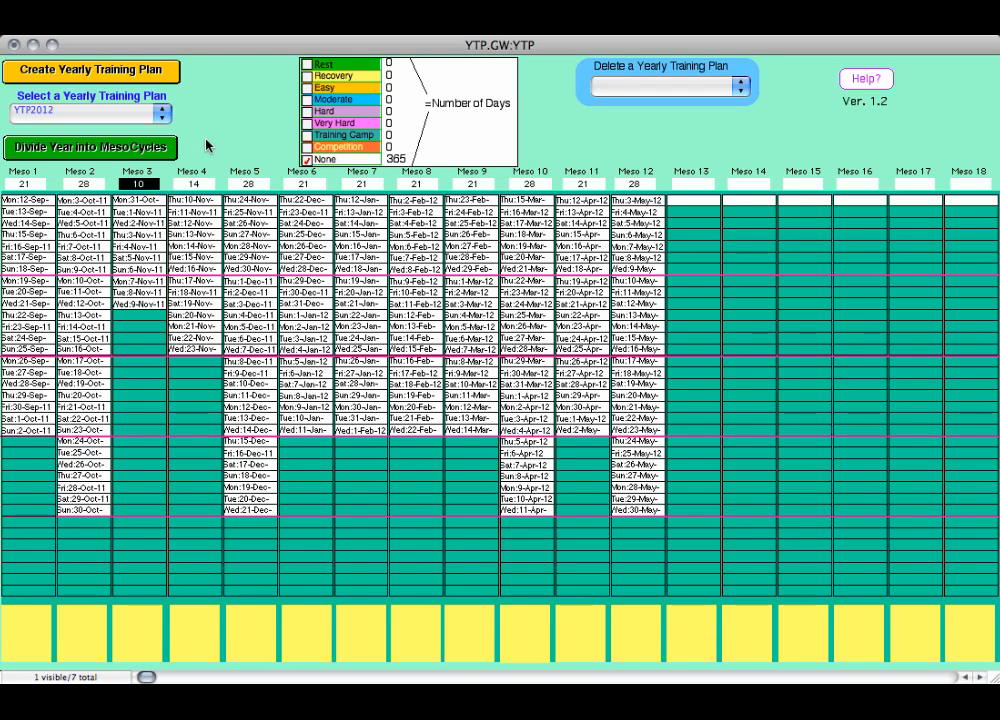
text(20)
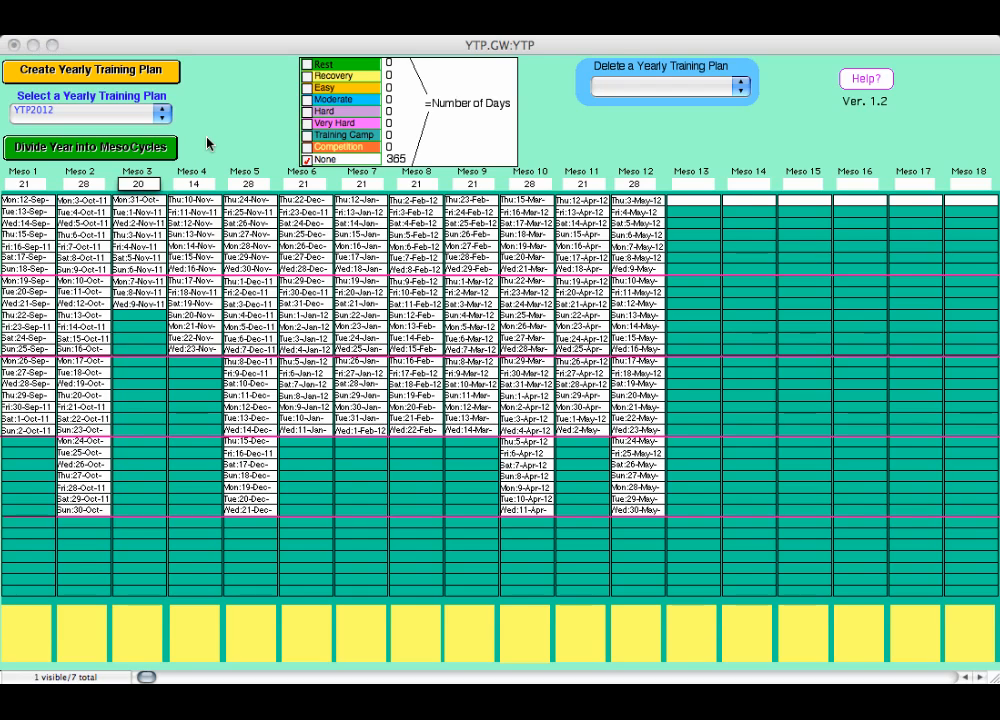
key(Return)
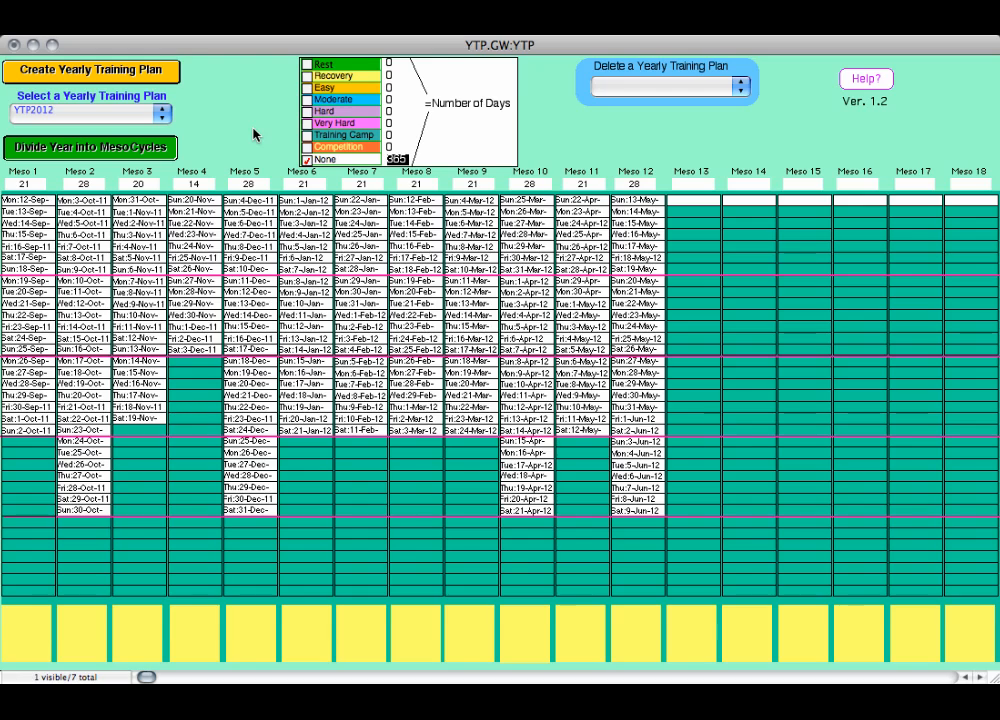
- Open the notes box below Meso 3 for editing and leave it without entering text
click(135, 633)
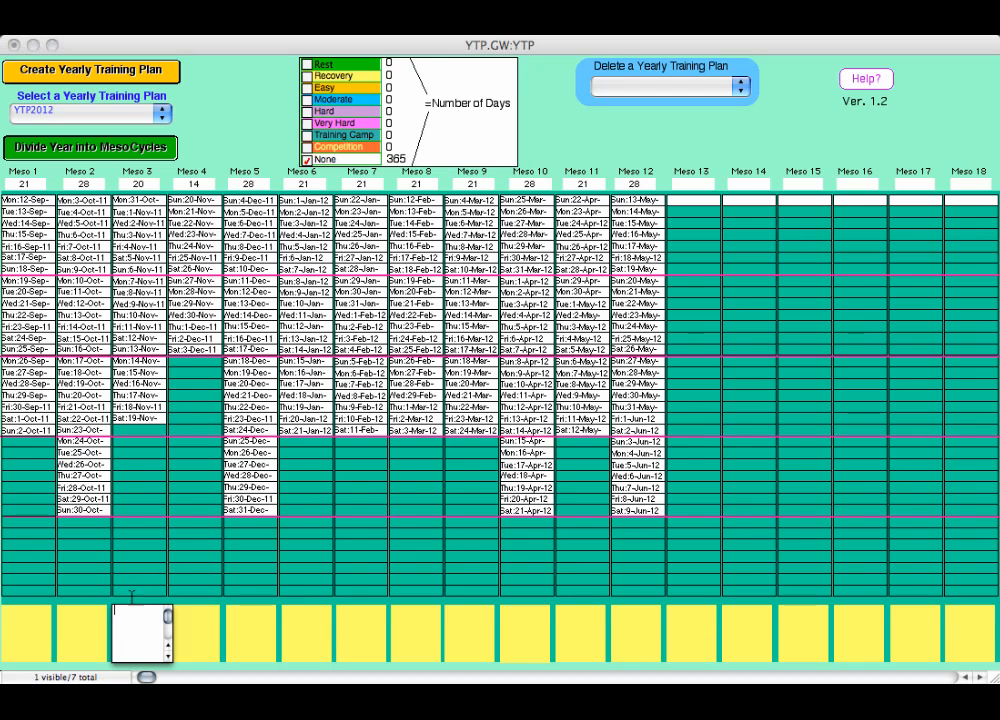
click(103, 603)
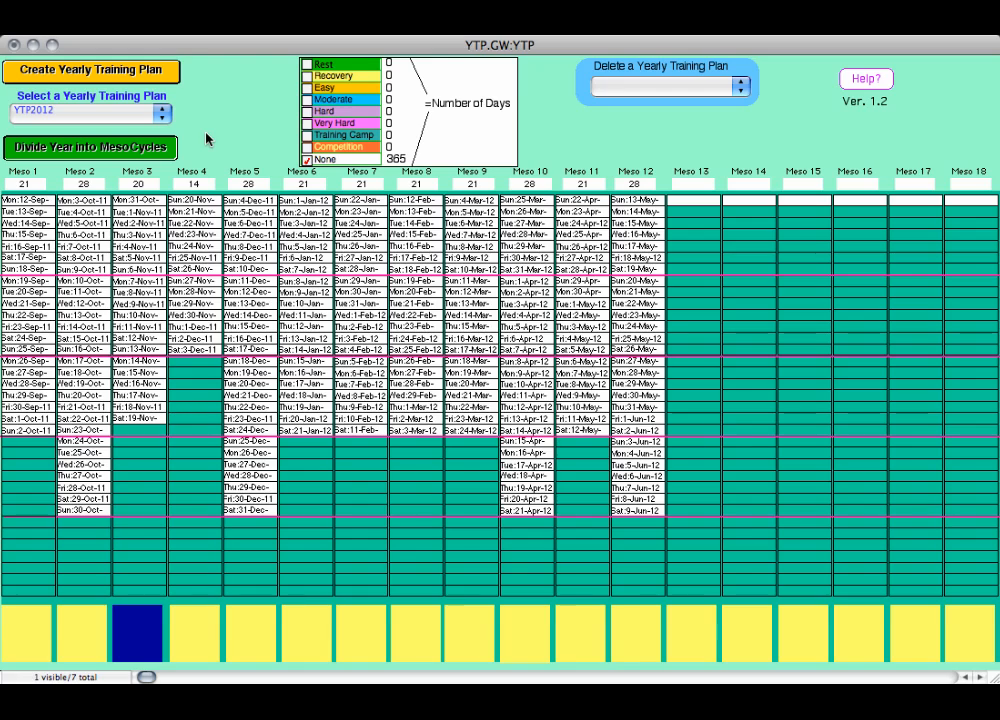
- Mark all seven days of the first week in Meso 1, 12 to 18 September, as Moderate
click(333, 102)
click(39, 203)
click(40, 214)
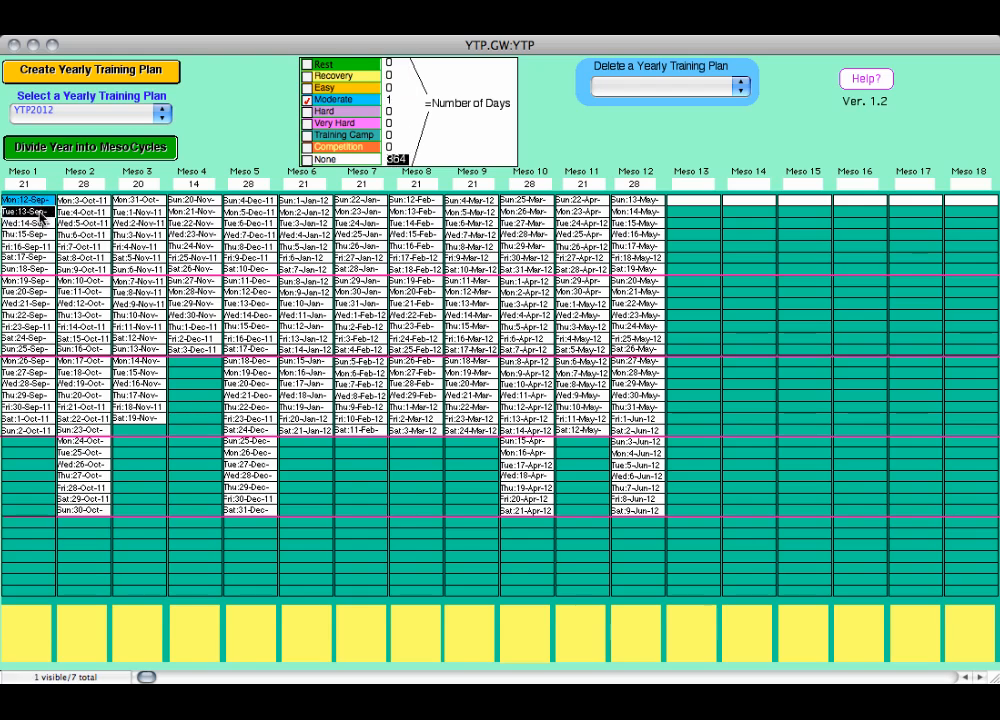
click(40, 226)
click(40, 237)
click(40, 248)
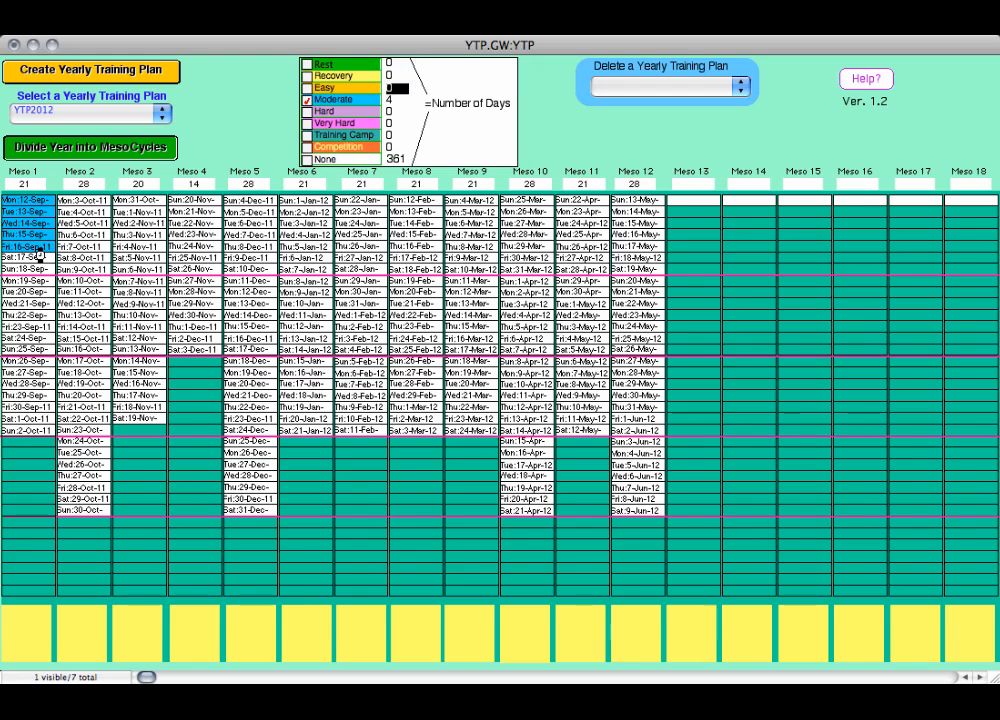
click(40, 259)
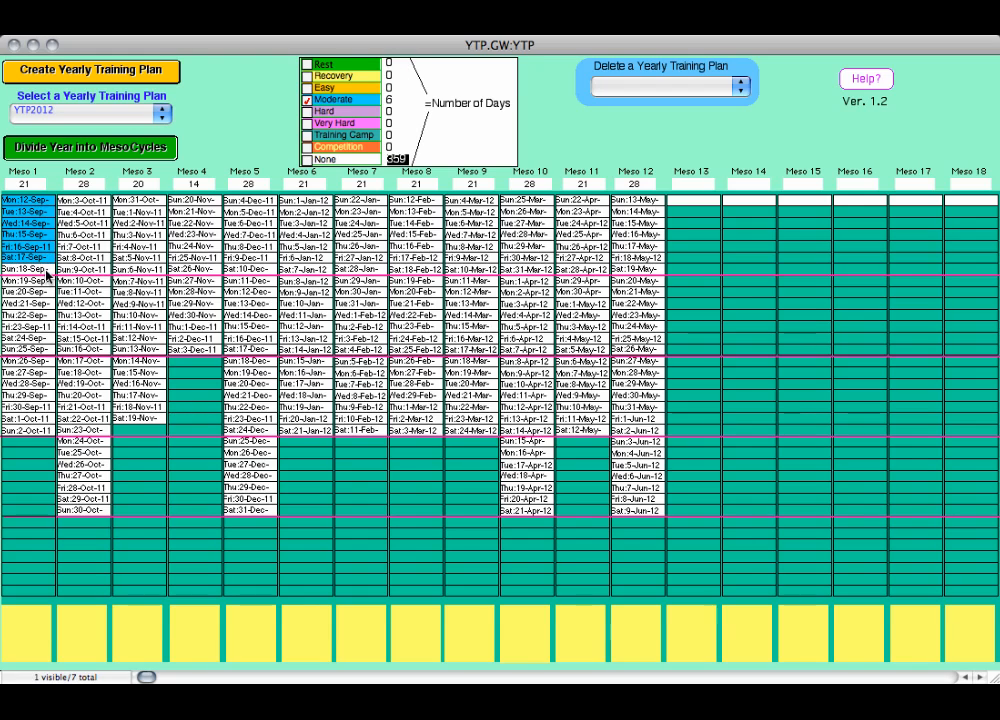
click(47, 270)
- Mark Monday 19 to Wednesday 21 September in Meso 1 as Hard
click(325, 111)
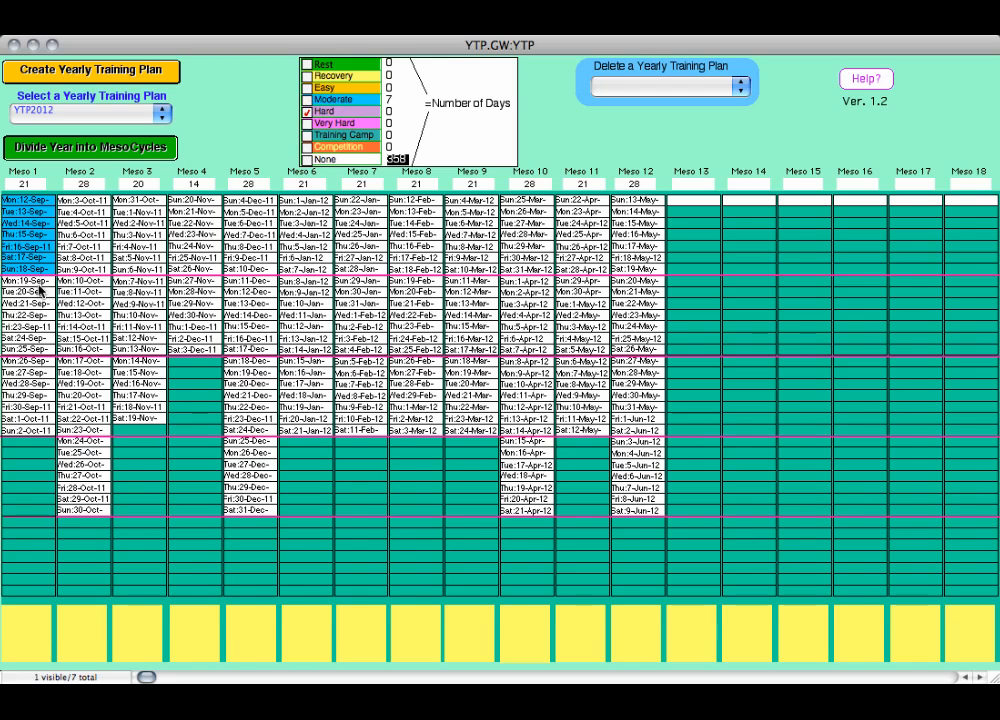
click(40, 283)
click(36, 293)
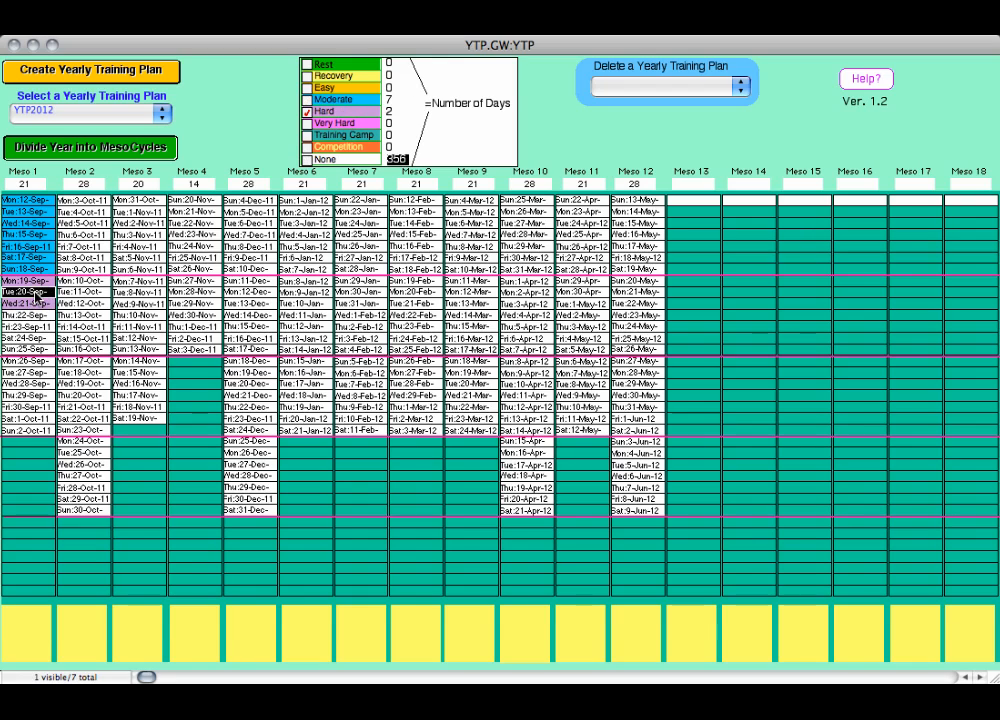
click(30, 303)
- Mark Thursday 22 to Saturday 24 September in Meso 1 as Easy
click(307, 88)
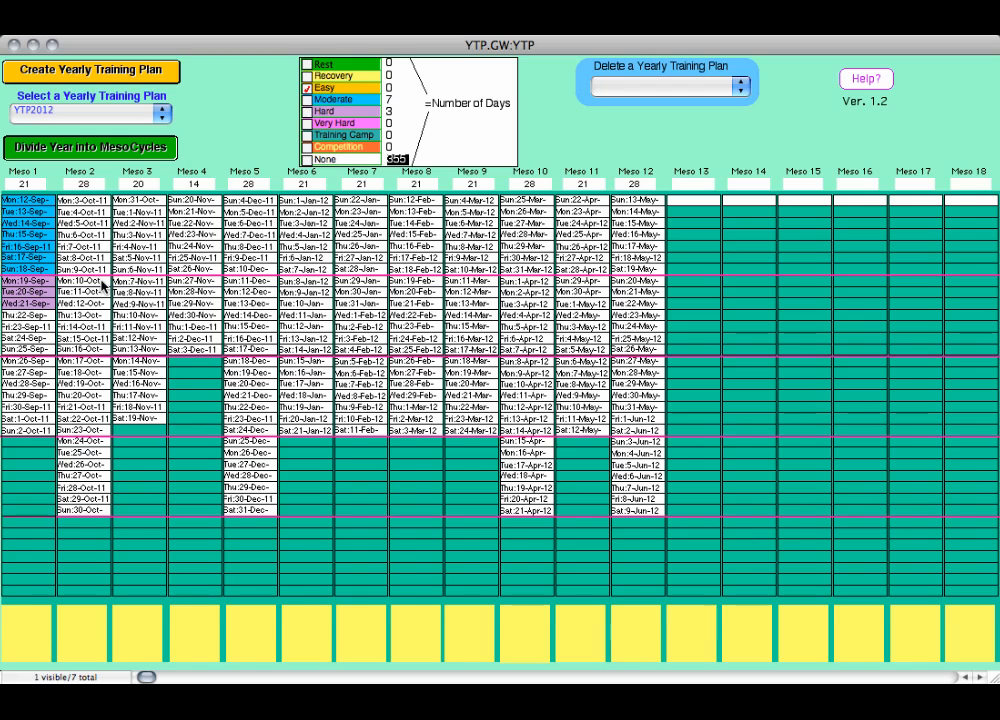
click(33, 315)
click(33, 327)
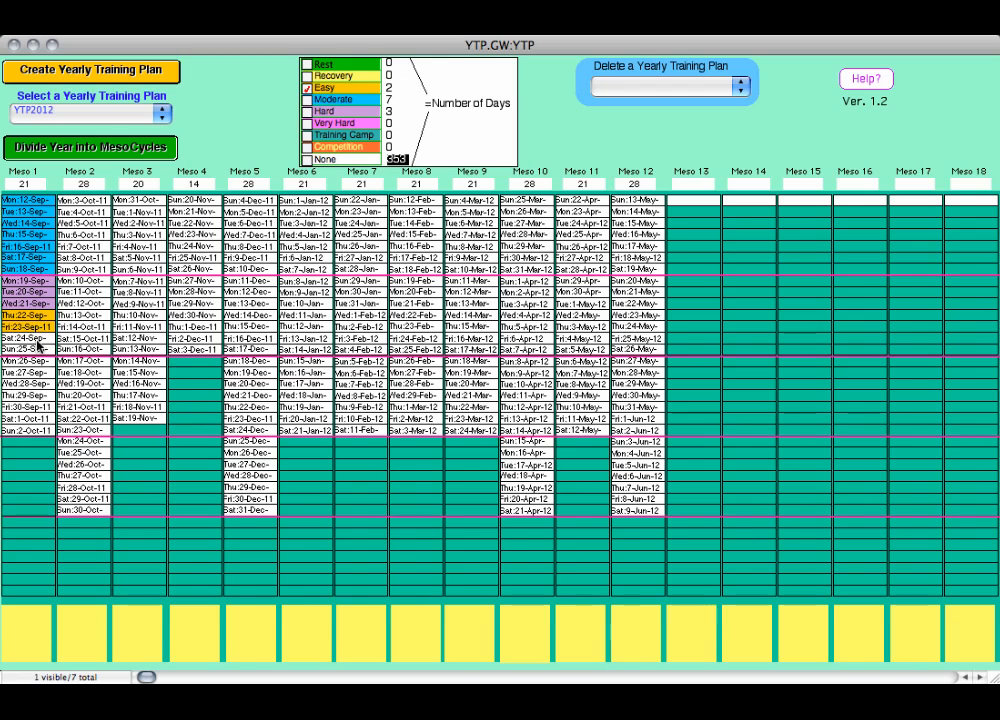
click(37, 340)
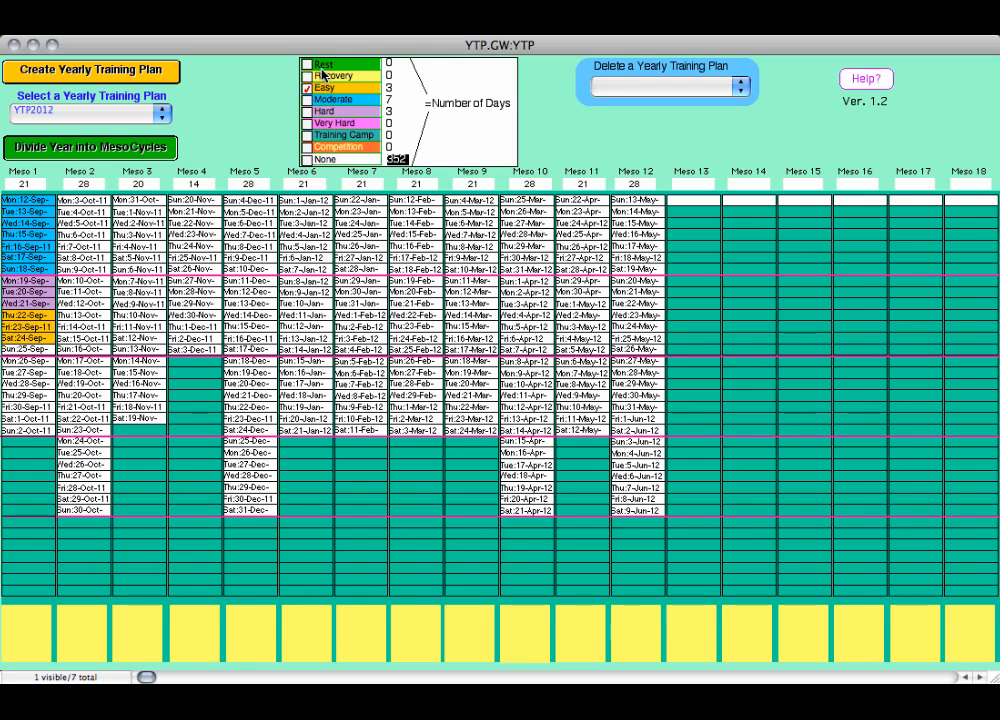
- Mark the Sundays 18 and 25 September in Meso 1 as Rest
click(307, 64)
click(27, 269)
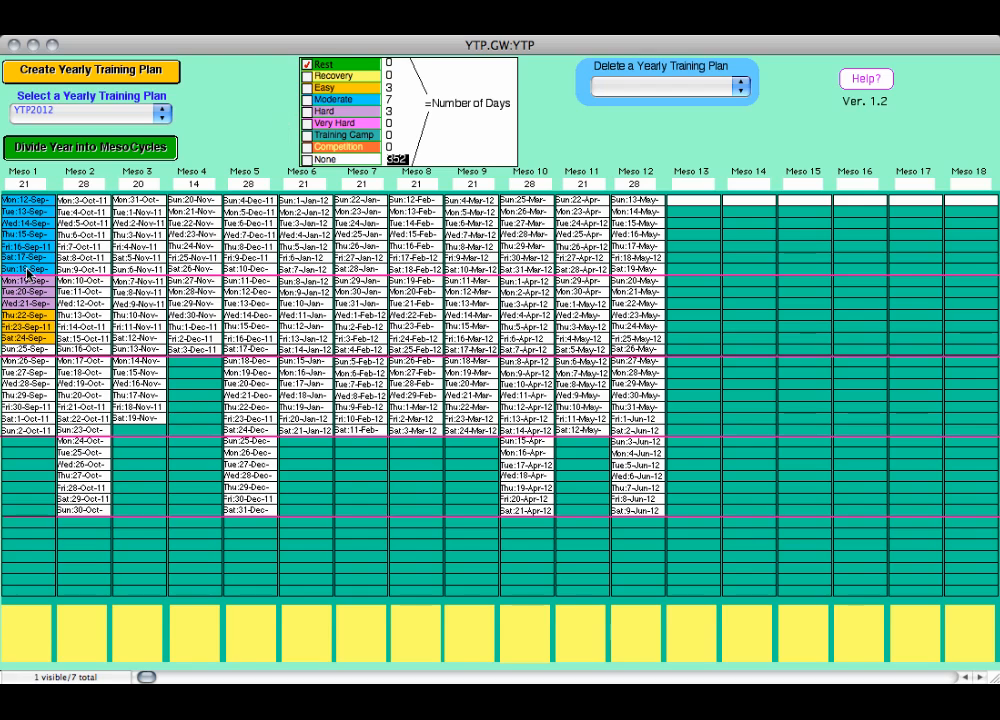
click(20, 349)
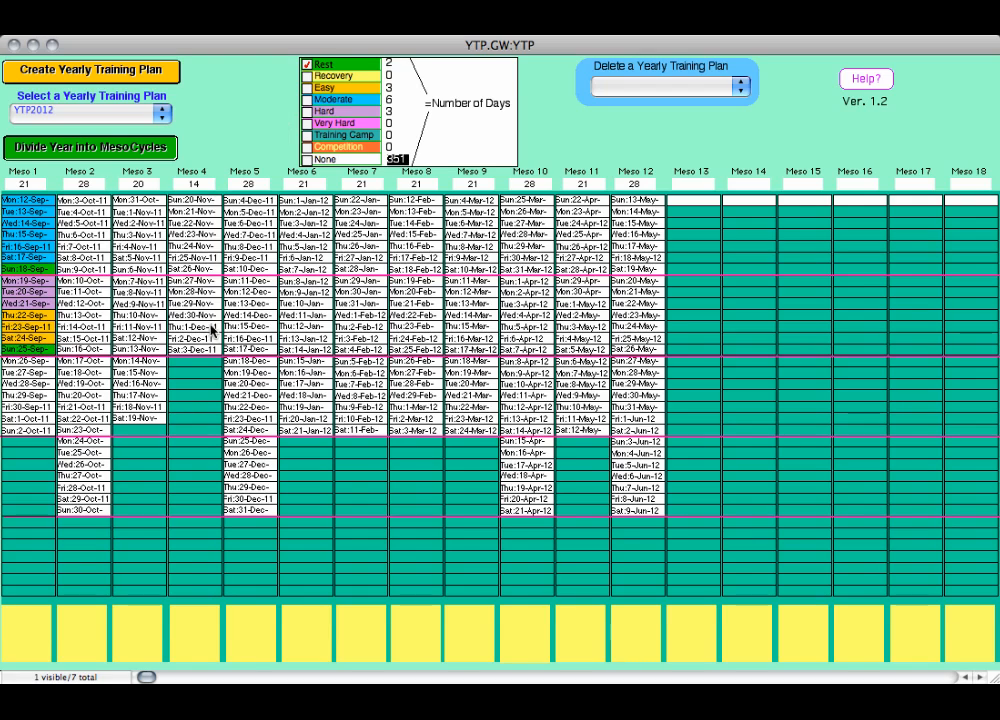
- Mark 18, 25 and 26 May and 2 June in Meso 12 as Competition days
click(307, 147)
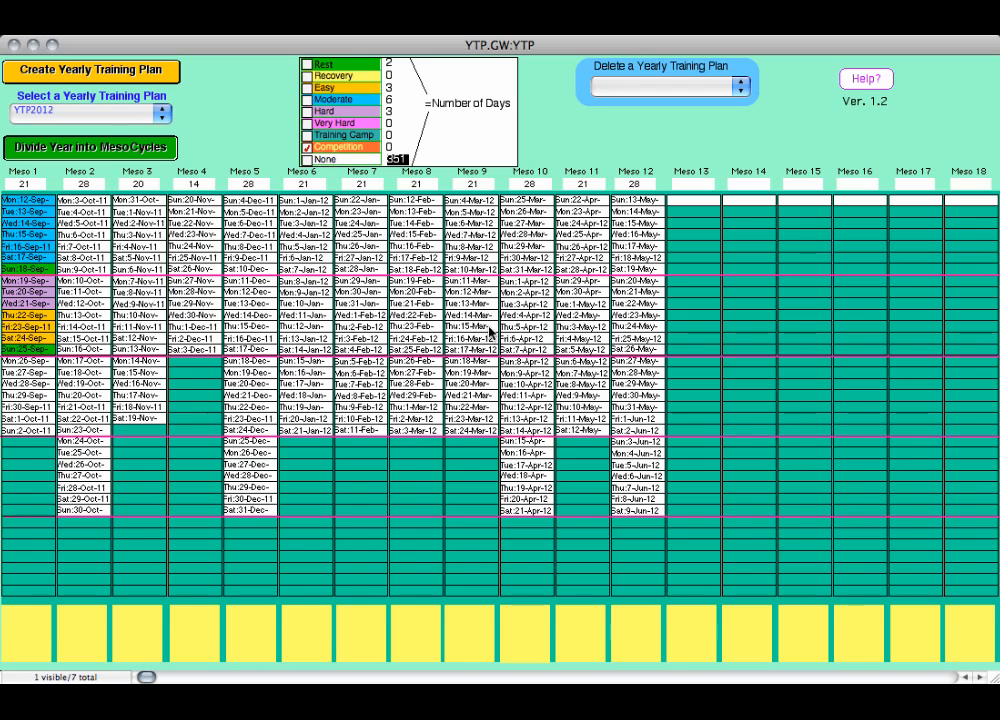
click(636, 431)
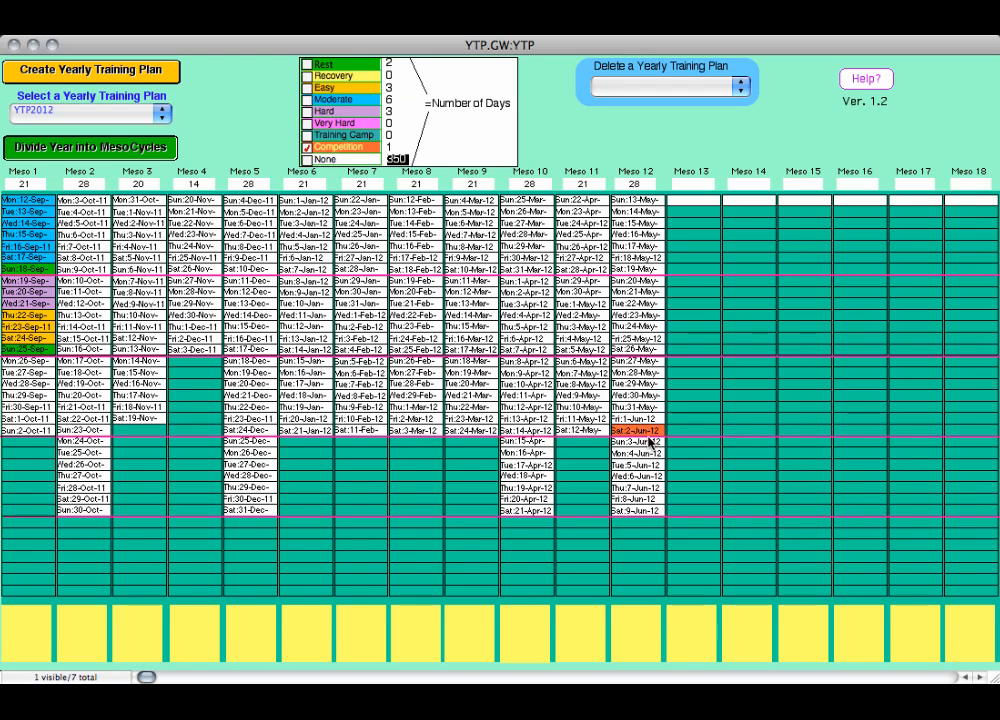
click(633, 348)
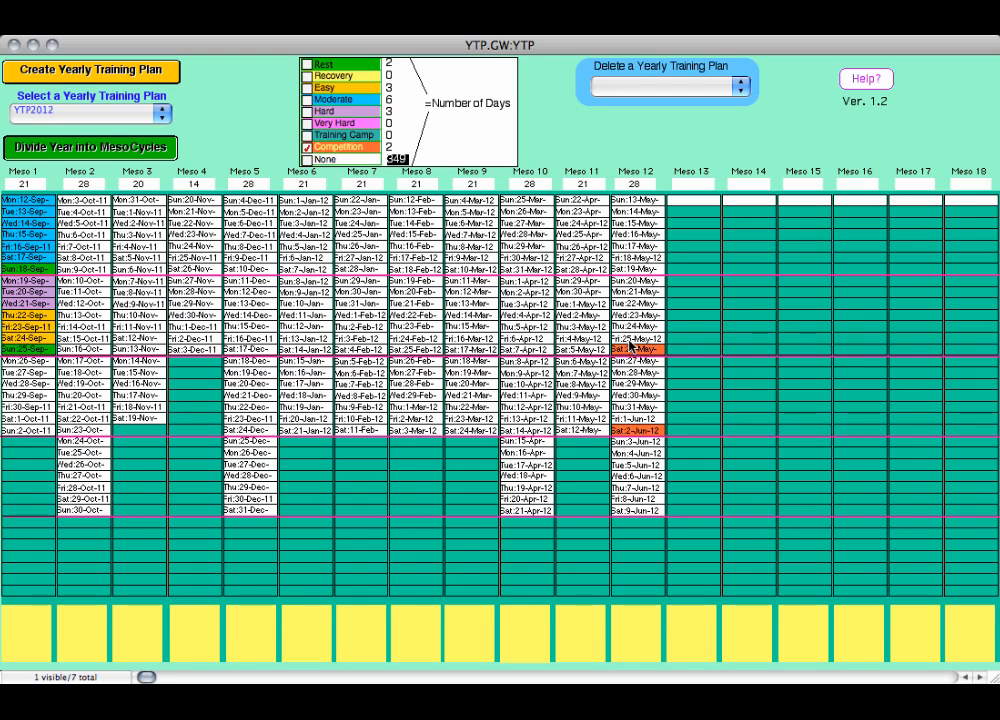
click(628, 340)
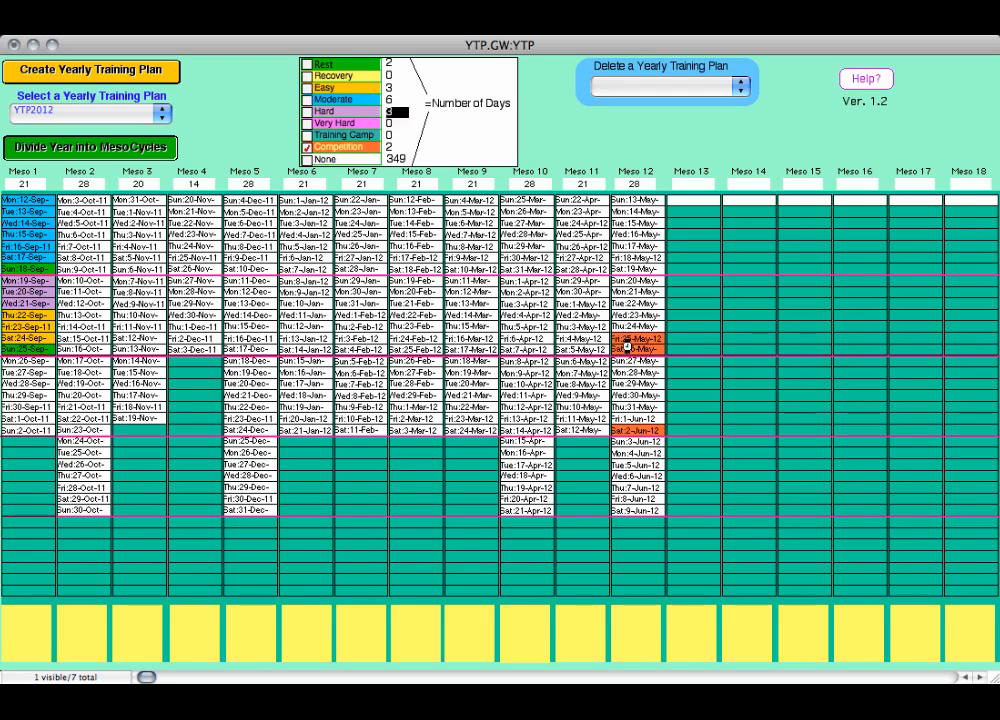
click(628, 259)
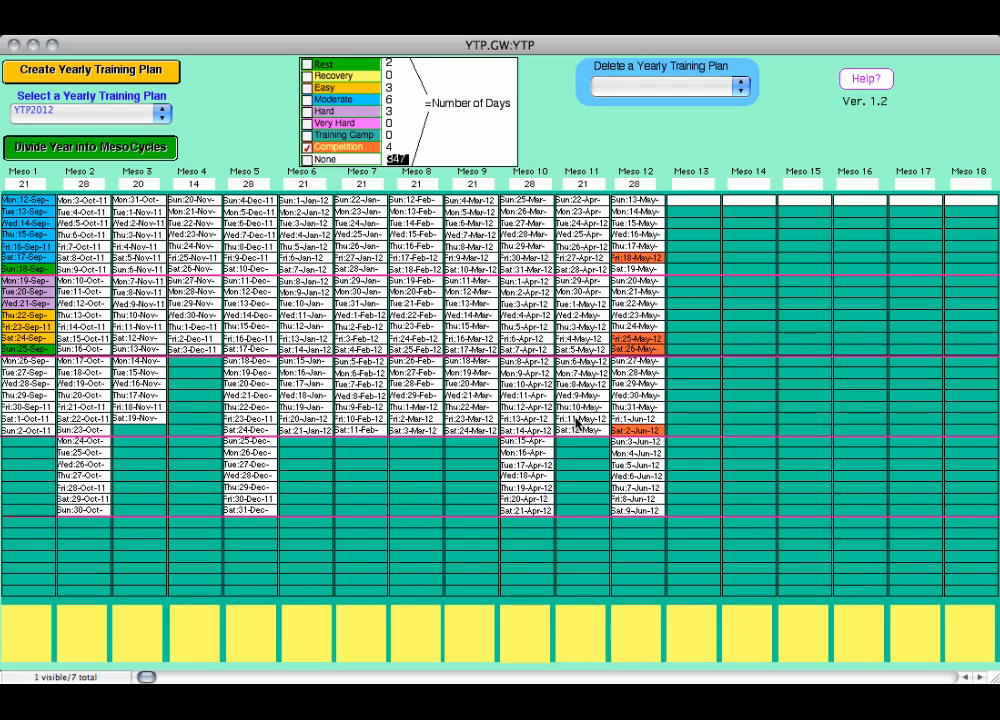
- Assign Competition to 28 April and to 4, 5 and 11 May in Meso 11
click(577, 420)
click(578, 339)
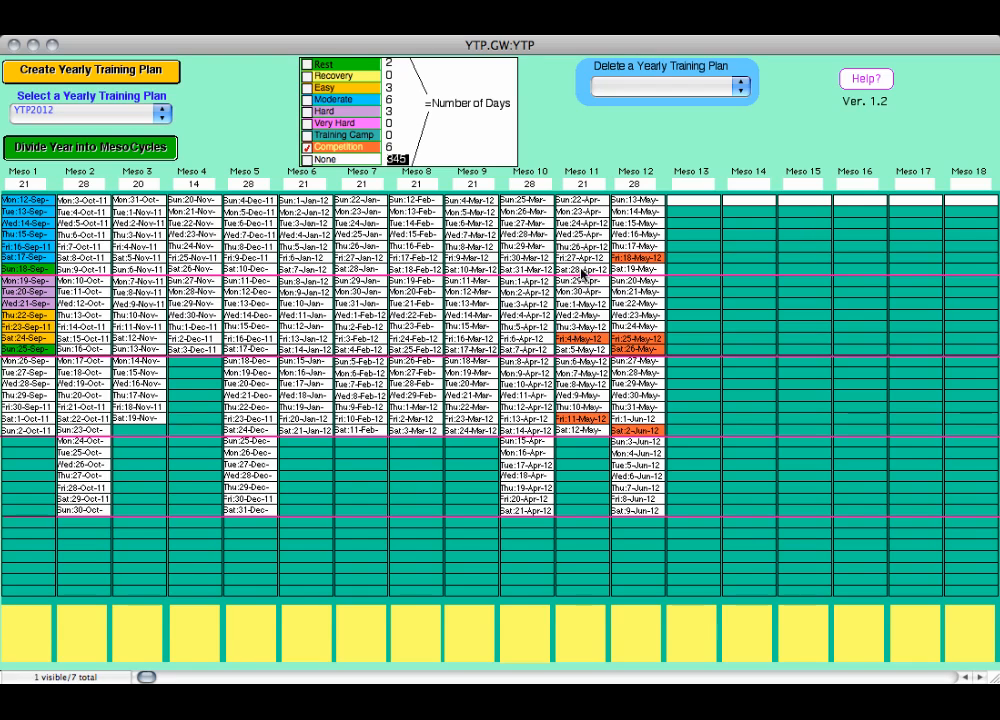
click(583, 270)
click(578, 350)
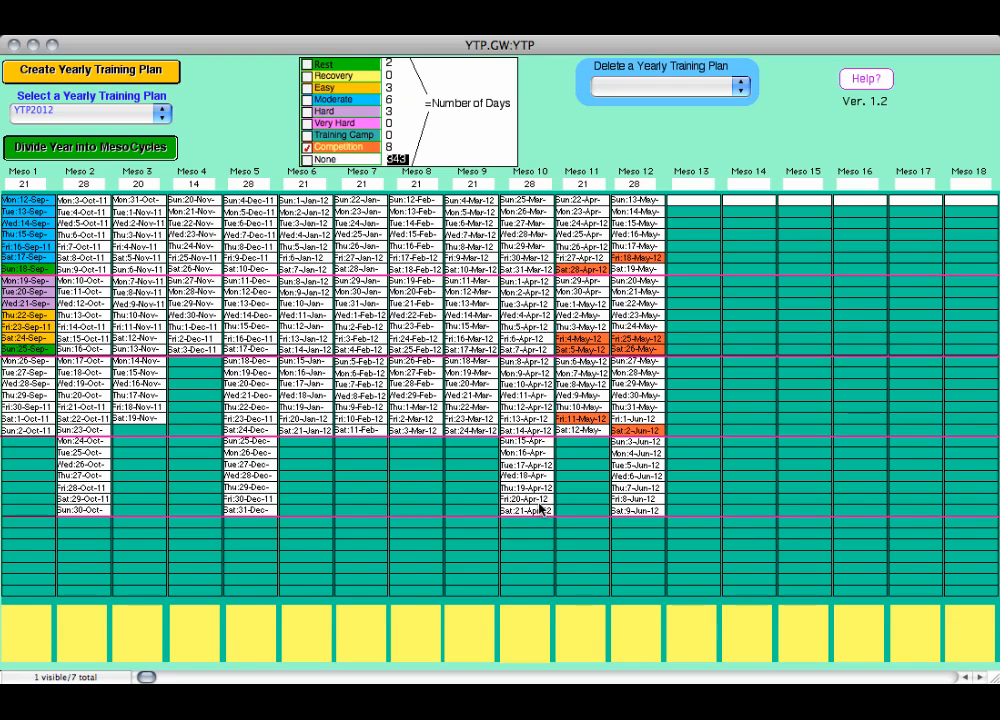
- Assign Competition to Friday and Saturday, 13–14 and 20–21 April, in Meso 10
click(540, 510)
click(530, 499)
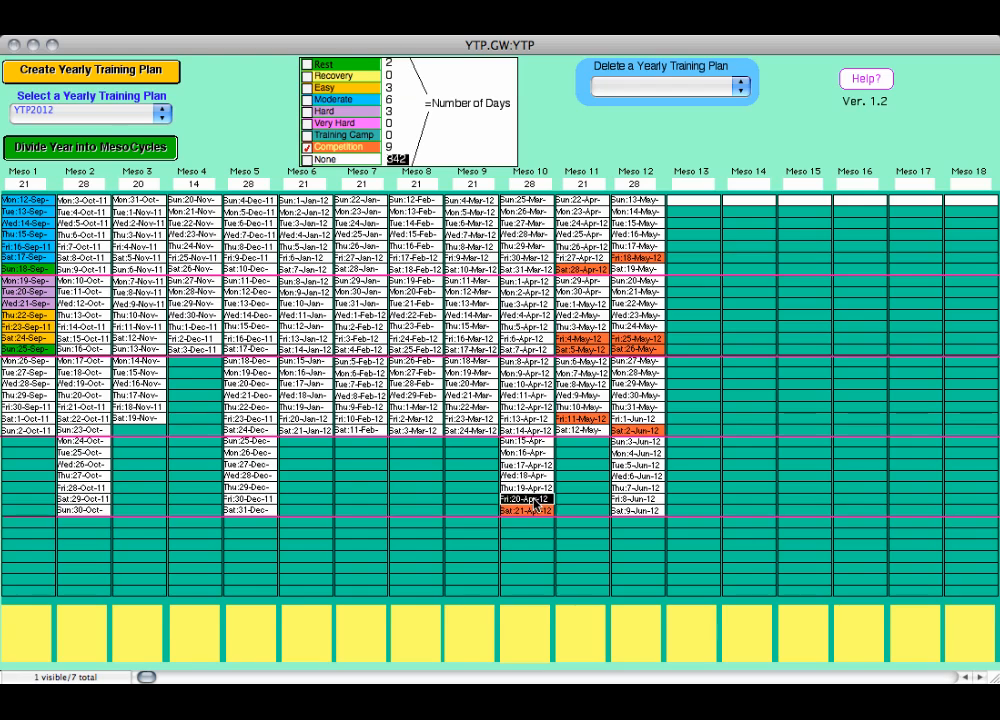
click(518, 418)
click(522, 431)
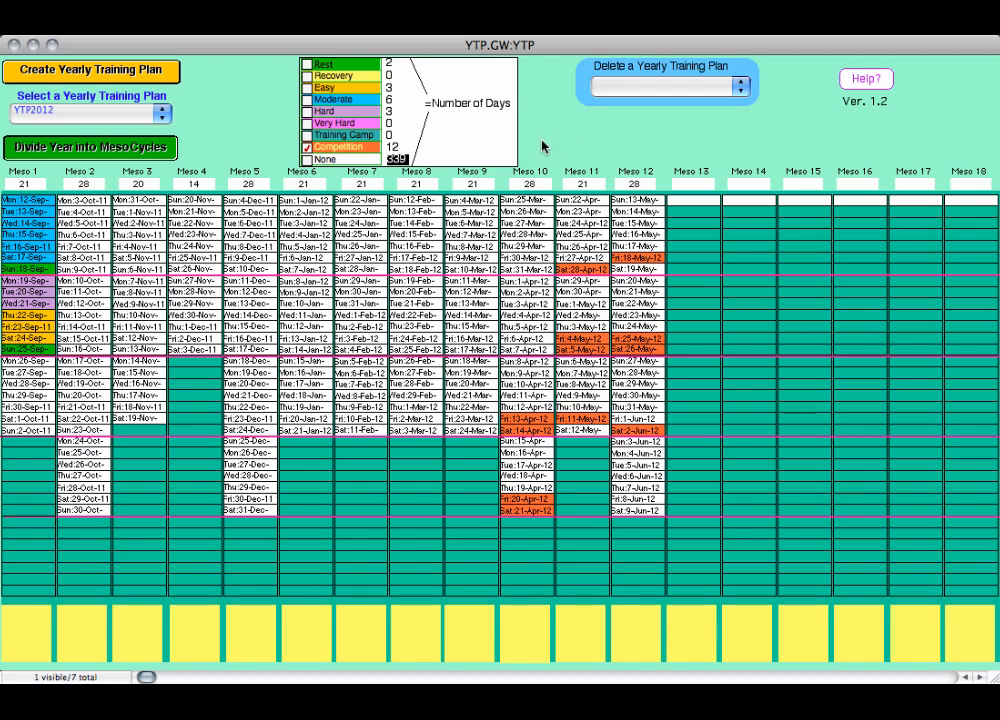
- Set the length of Meso 4 to 28 days and divide the year into mesocycles again
click(193, 184)
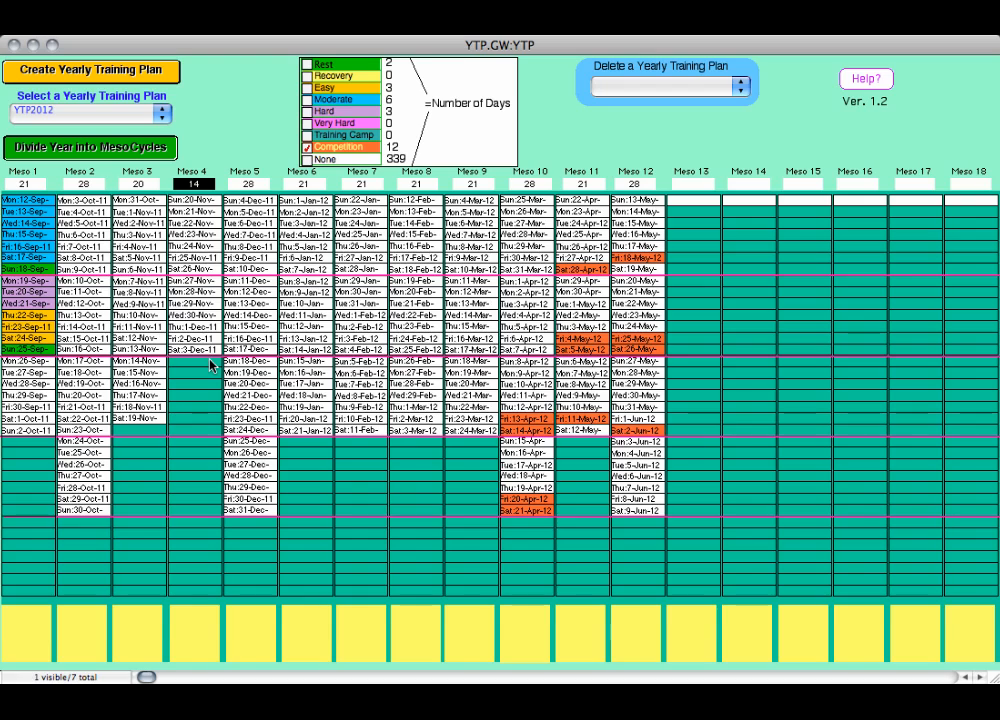
text(28)
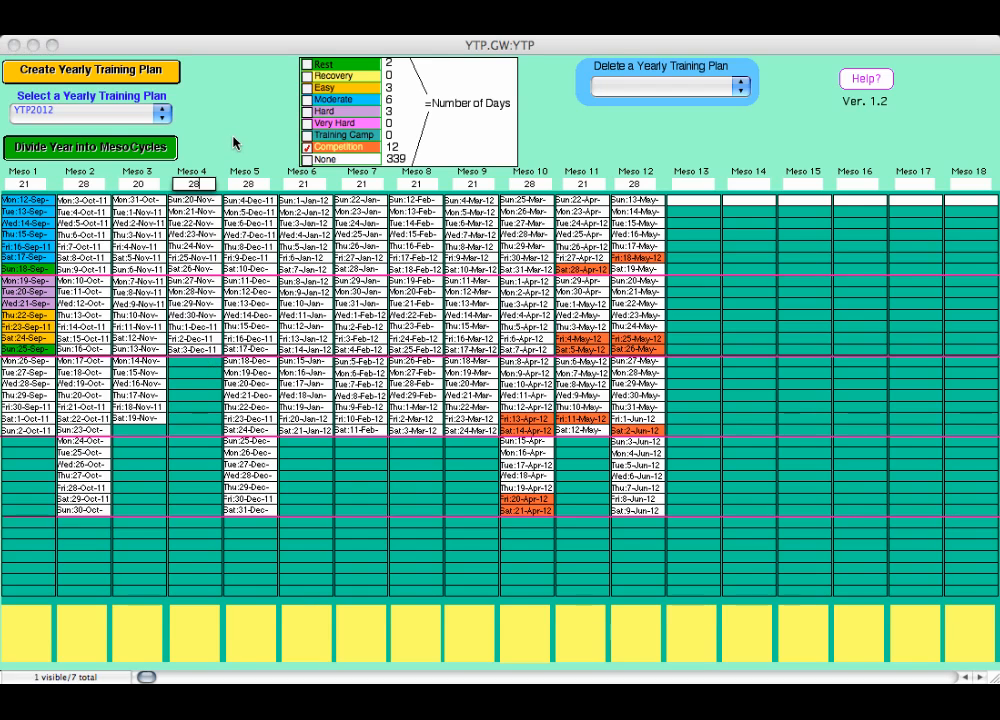
key(Return)
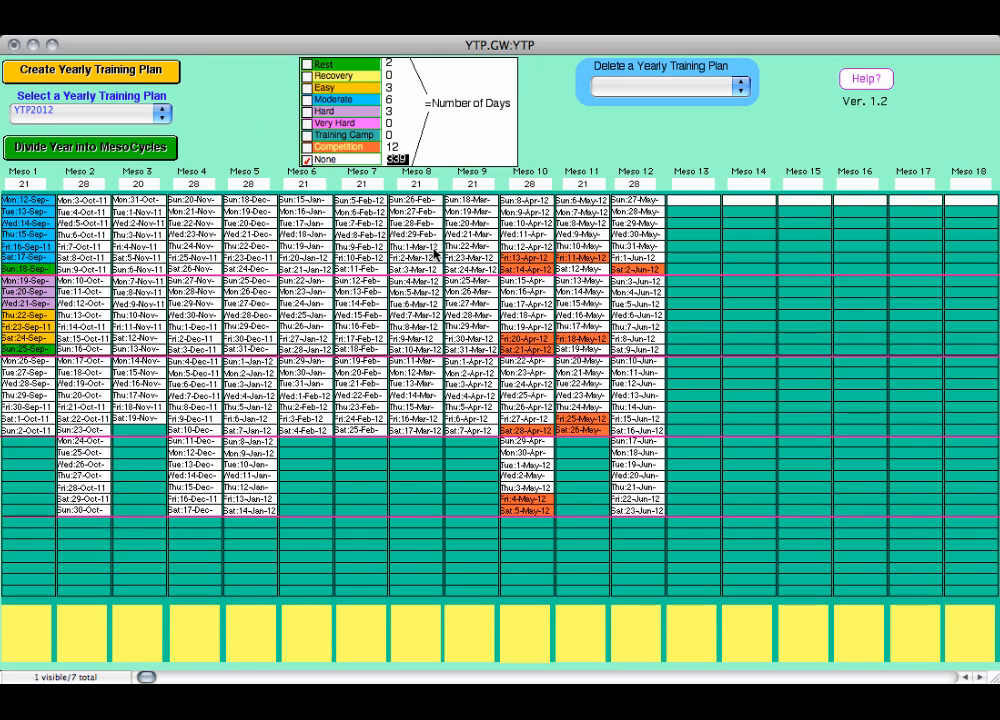
click(198, 187)
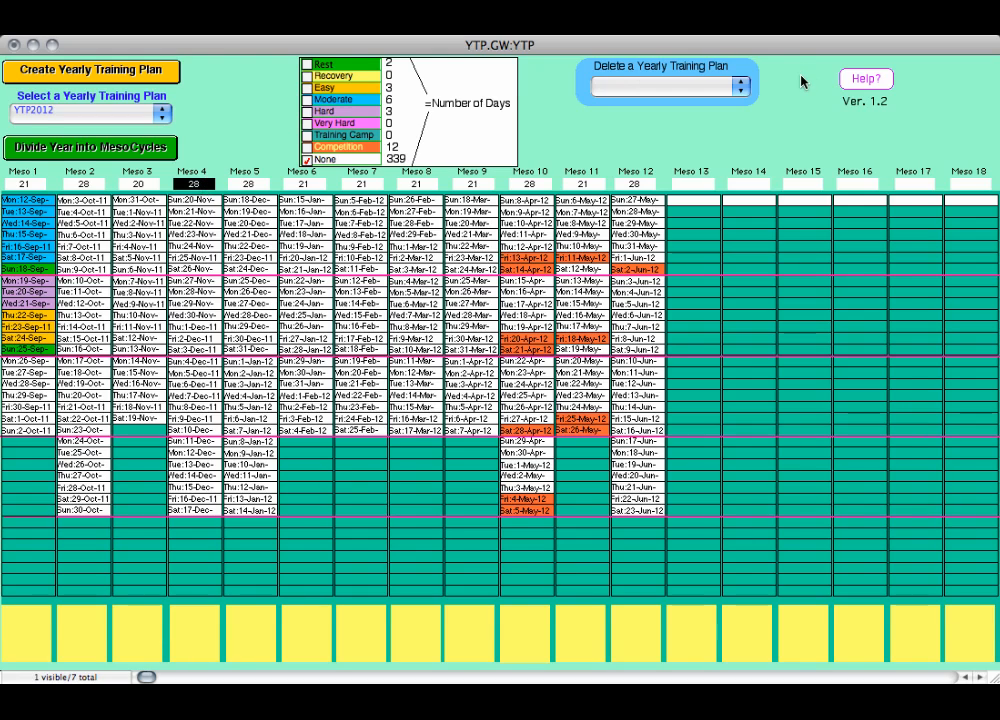
- Open the planner's help text to review the instructions, and close it again
click(866, 80)
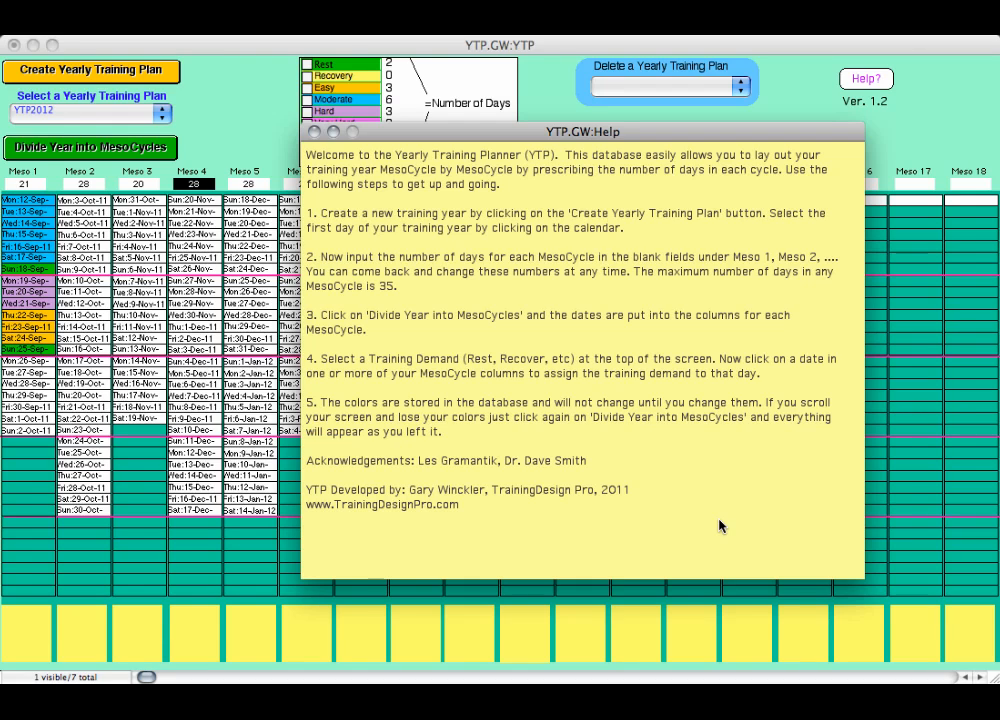
click(315, 131)
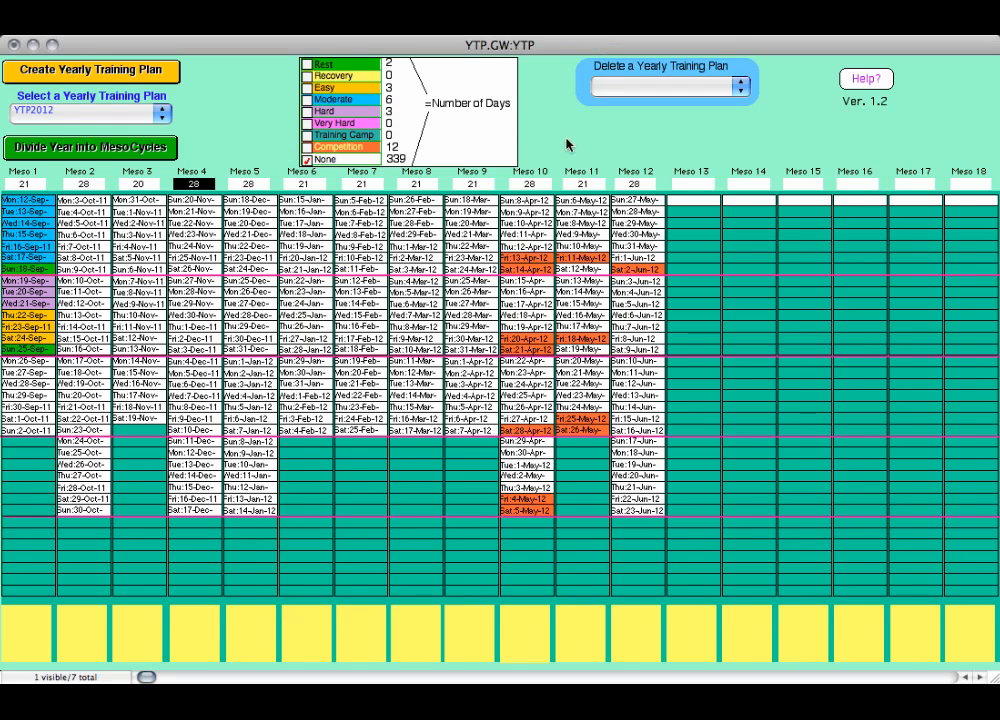